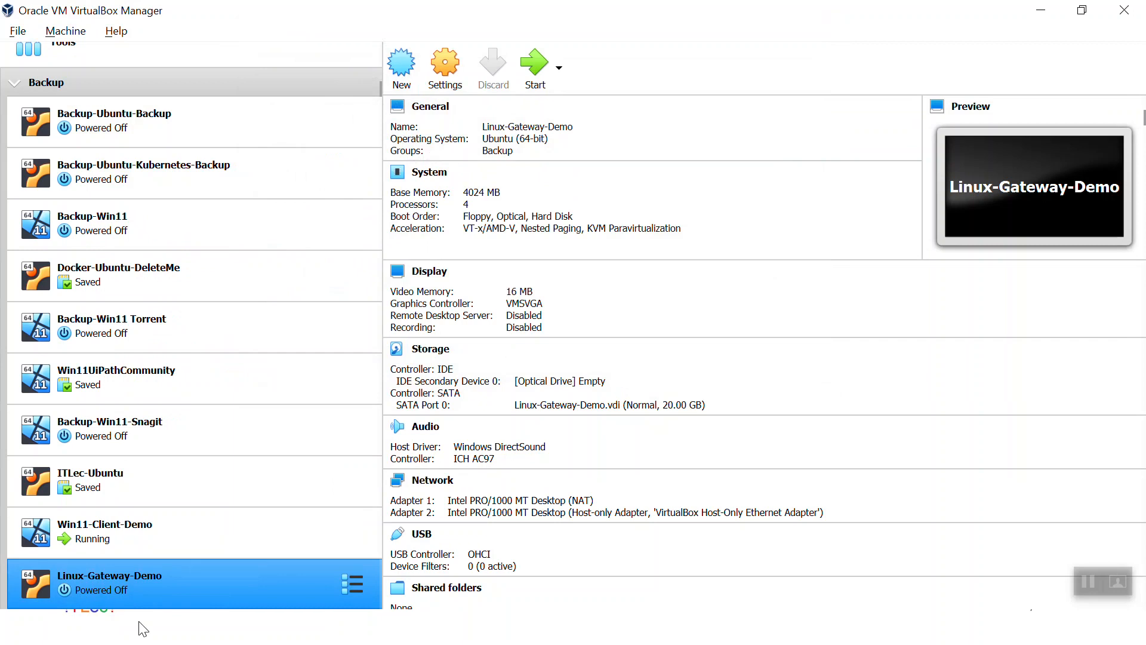
Step: Open the network settings of the Linux-Gateway-Demo VM and attach Adapter 1 to the NAT Network named NatNetwork
right_click(151, 594)
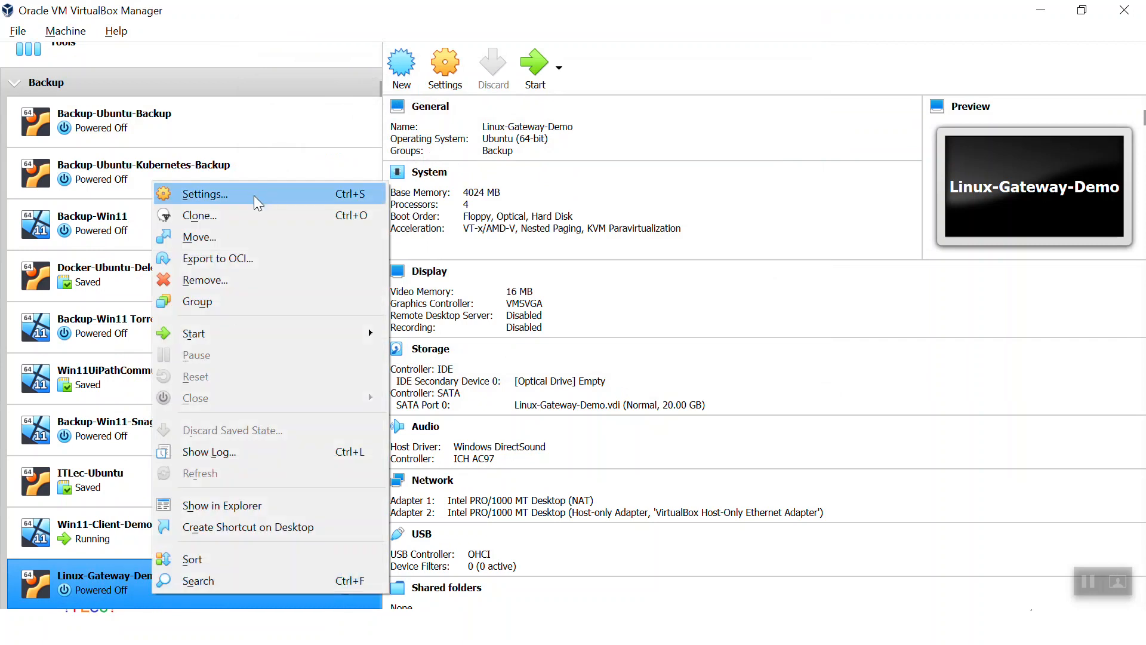
left_click(238, 211)
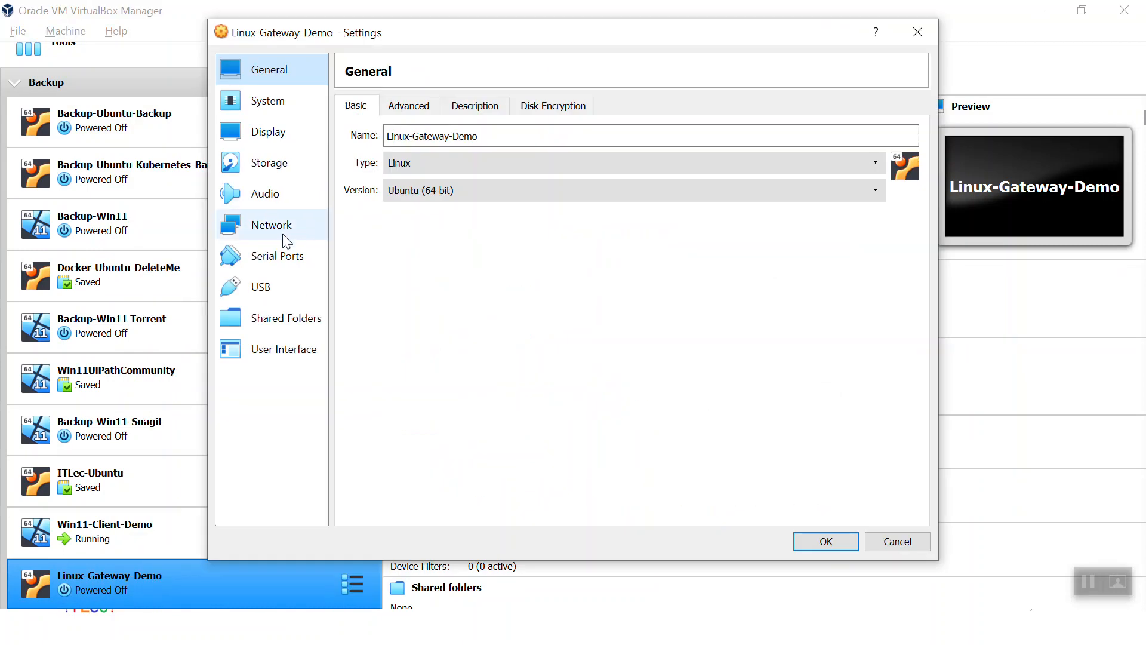
left_click(284, 229)
left_click(458, 152)
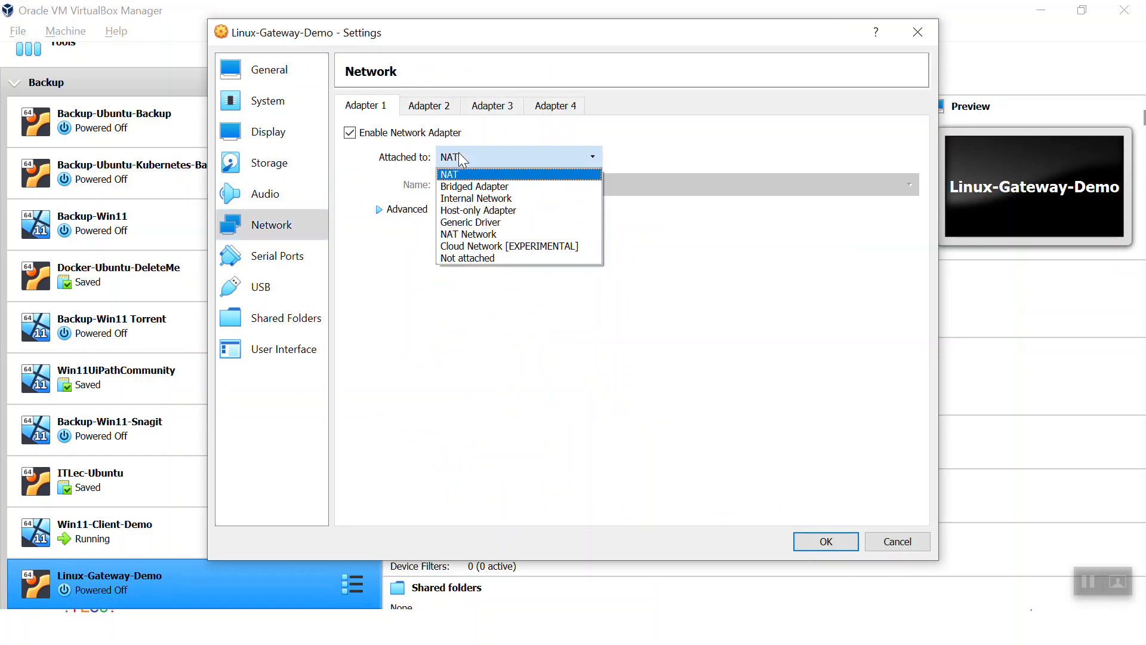
left_click(543, 234)
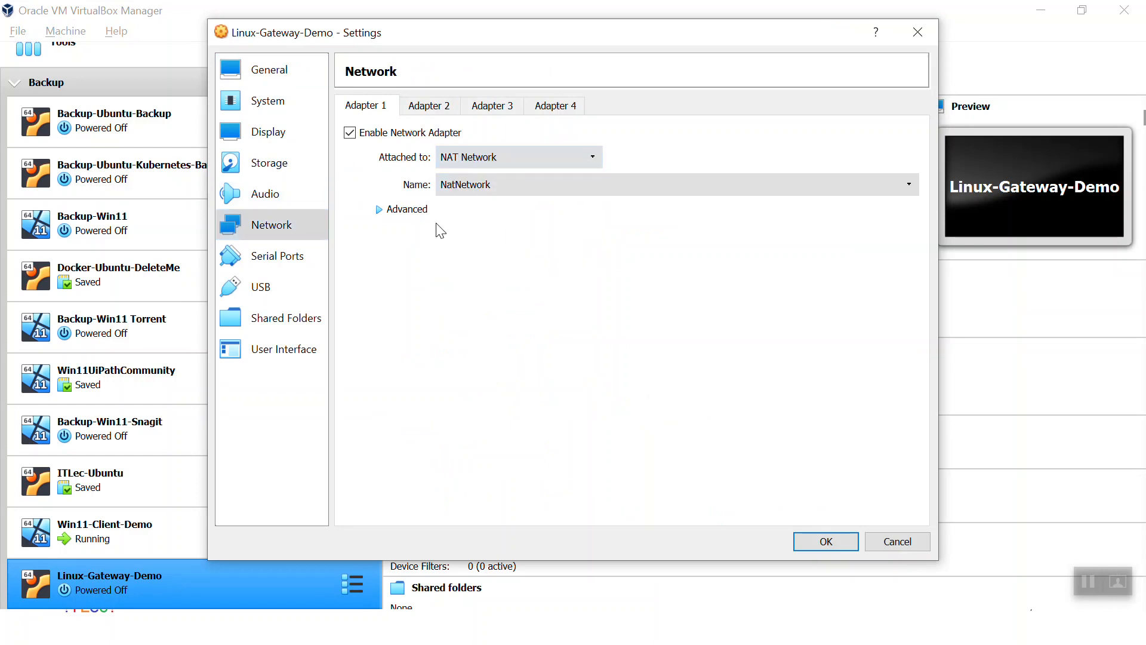
Step: Generate a new MAC address for Adapter 1 and set its promiscuous mode to Allow All
left_click(409, 210)
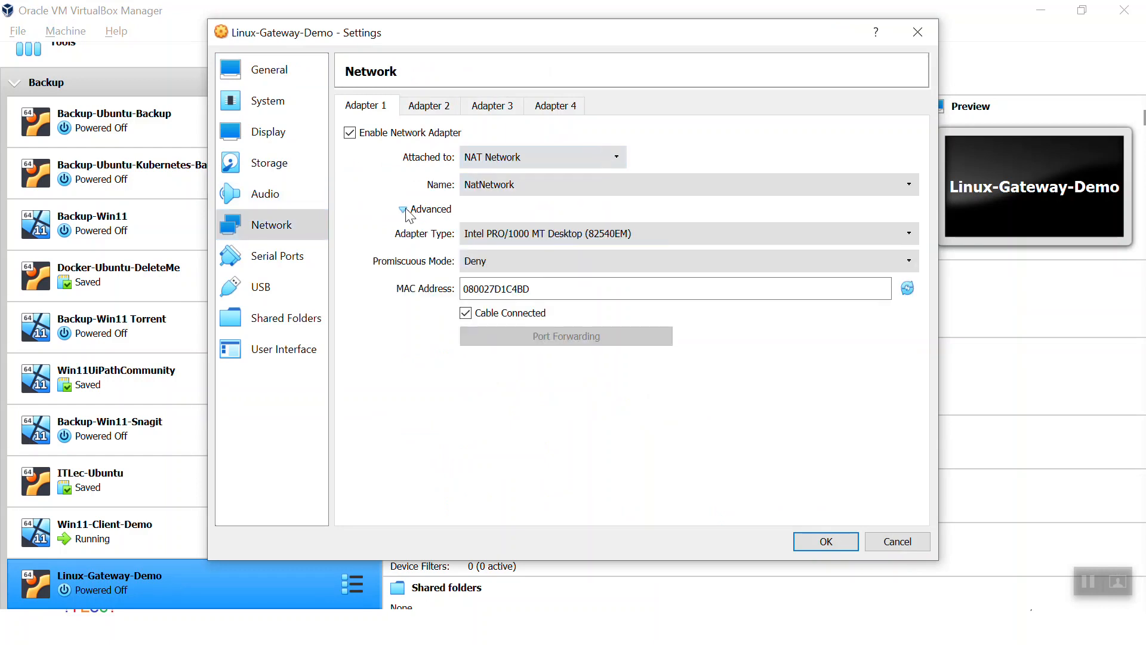
left_click(908, 289)
left_click(899, 261)
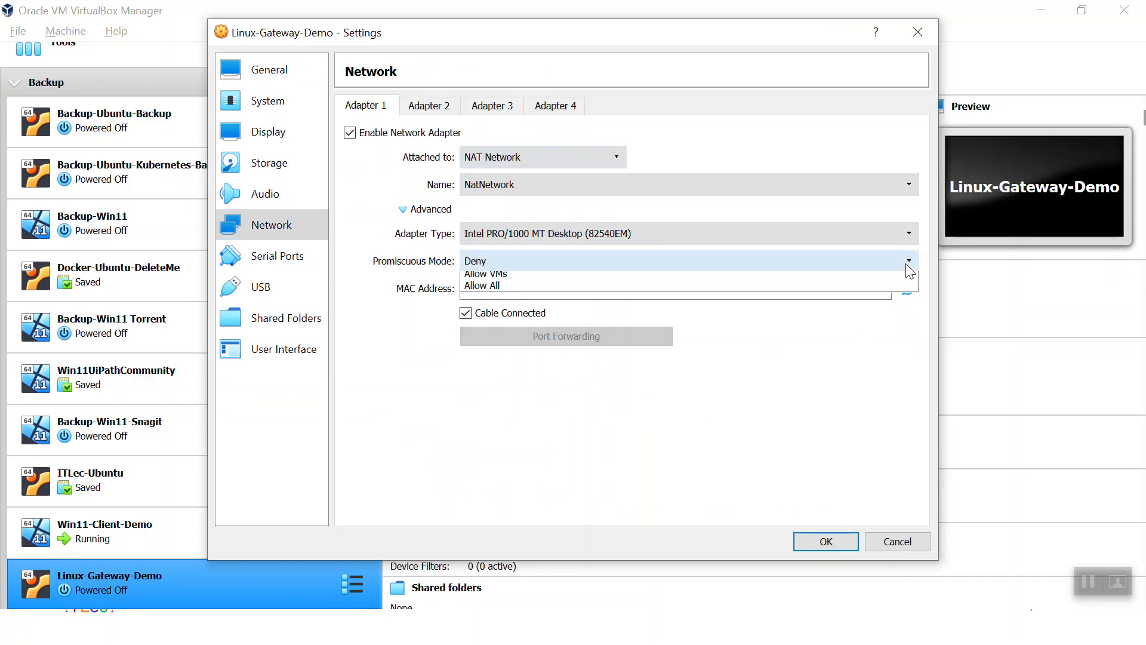
left_click(781, 302)
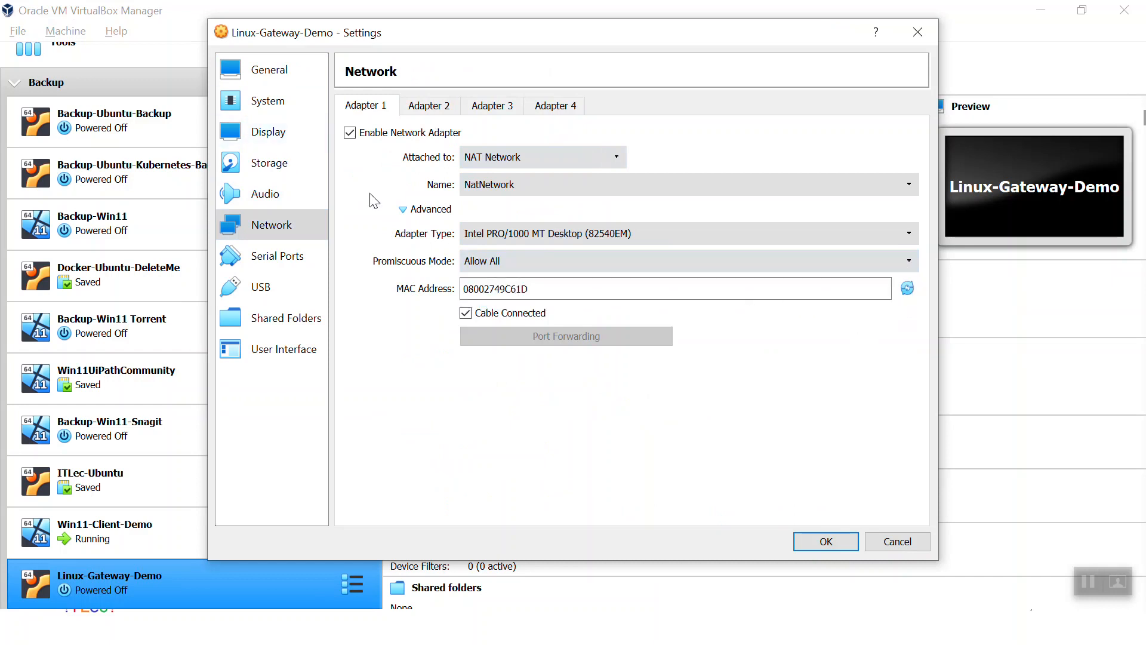
Step: Attach Adapter 2 of Linux-Gateway-Demo to the NAT Network named NatNetwork1
left_click(418, 107)
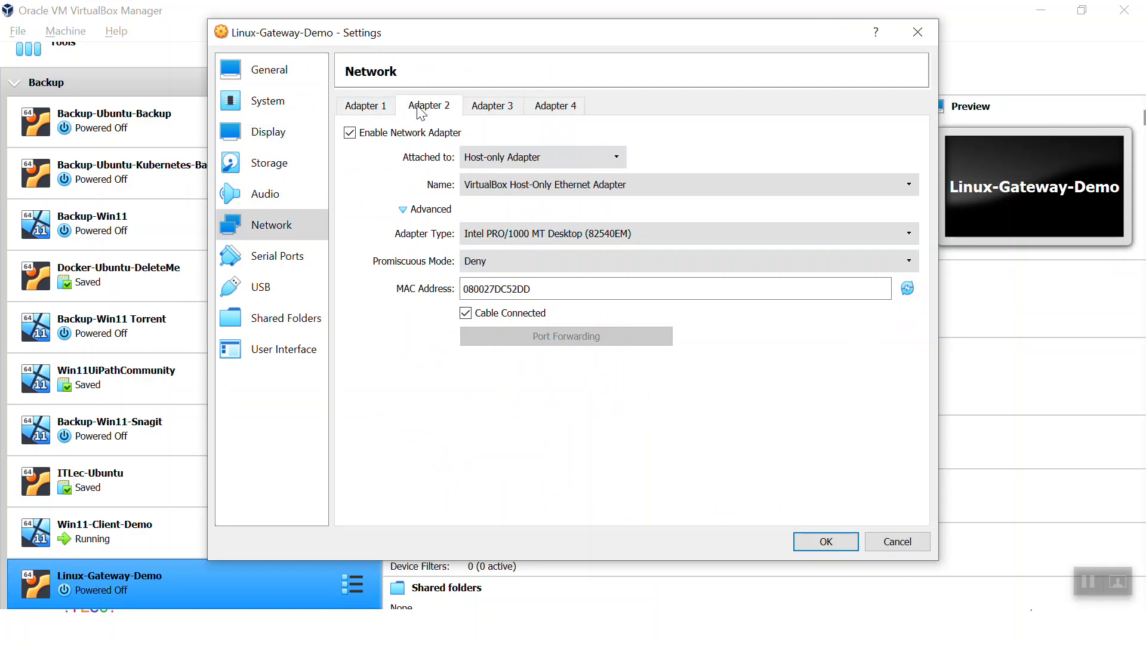
left_click(510, 159)
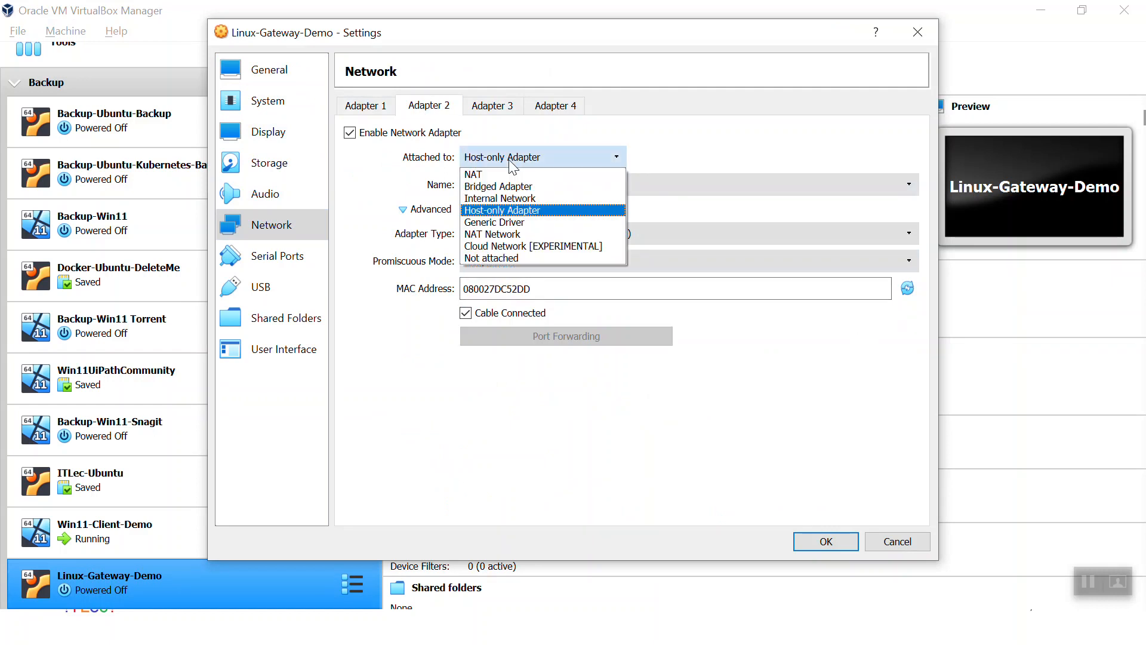
left_click(528, 234)
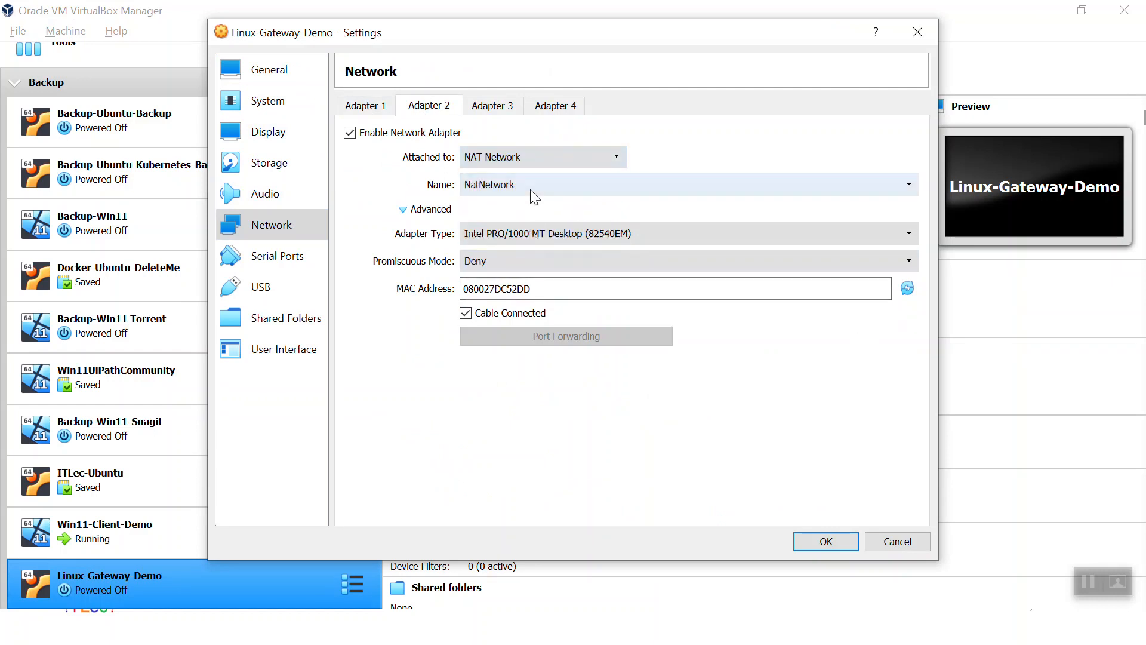
left_click(533, 191)
left_click(523, 213)
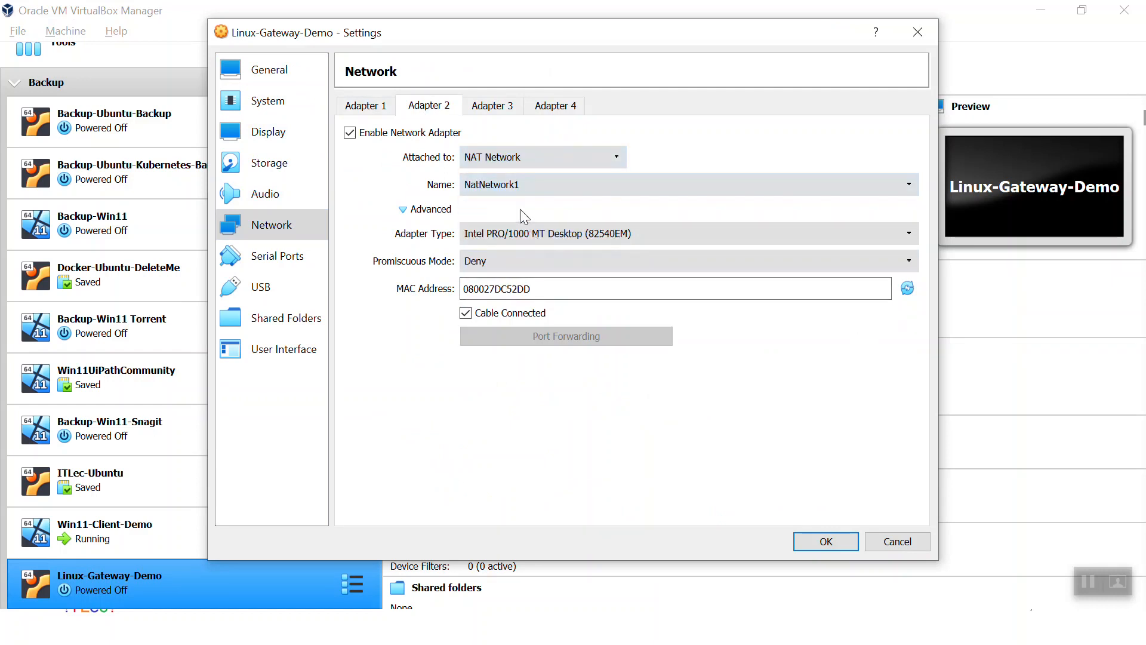
Step: Generate a new MAC address for Adapter 2, set its promiscuous mode to Allow All, and save the VM settings
left_click(908, 289)
left_click(909, 266)
left_click(621, 311)
left_click(815, 544)
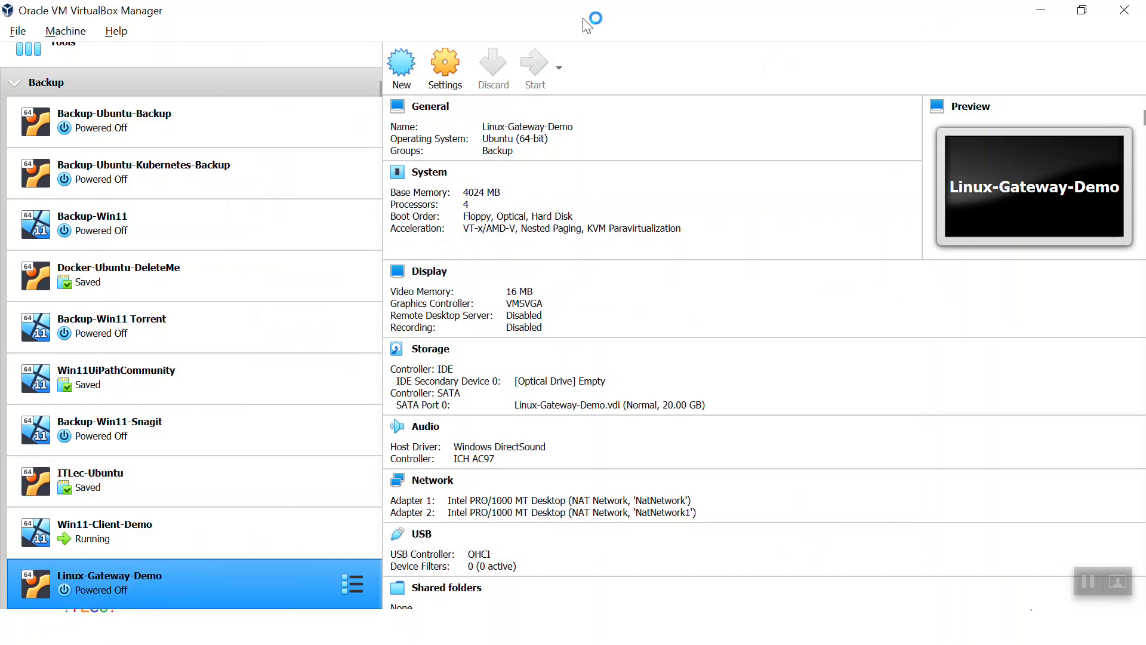
Step: Switch to the Win11-Client-Demo VM, find its network connections with the search "net", and open the Ethernet connection's status
key("alt+Tab")
key("alt+Tab")
key("alt+Tab")
key("alt+Tab")
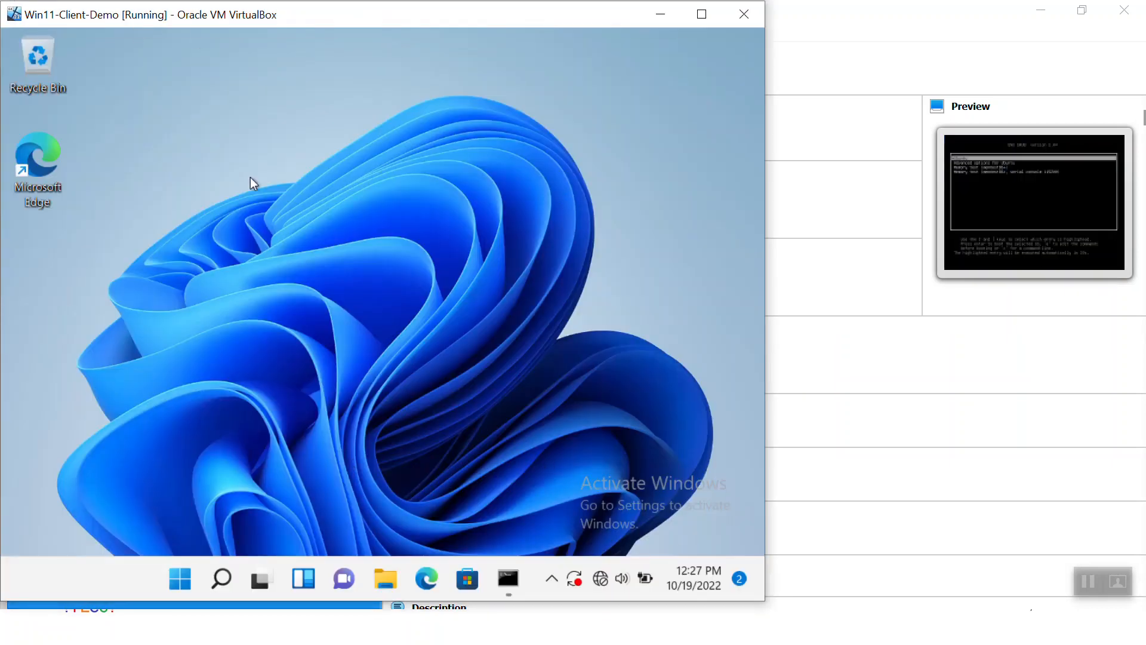
key("super")
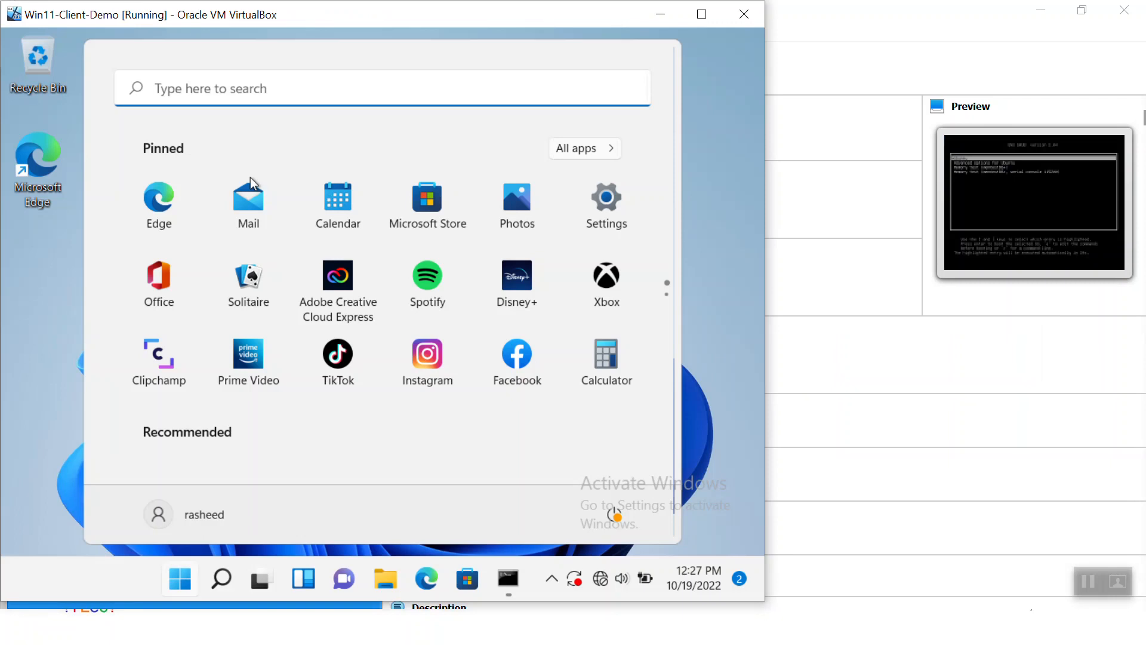
type("net")
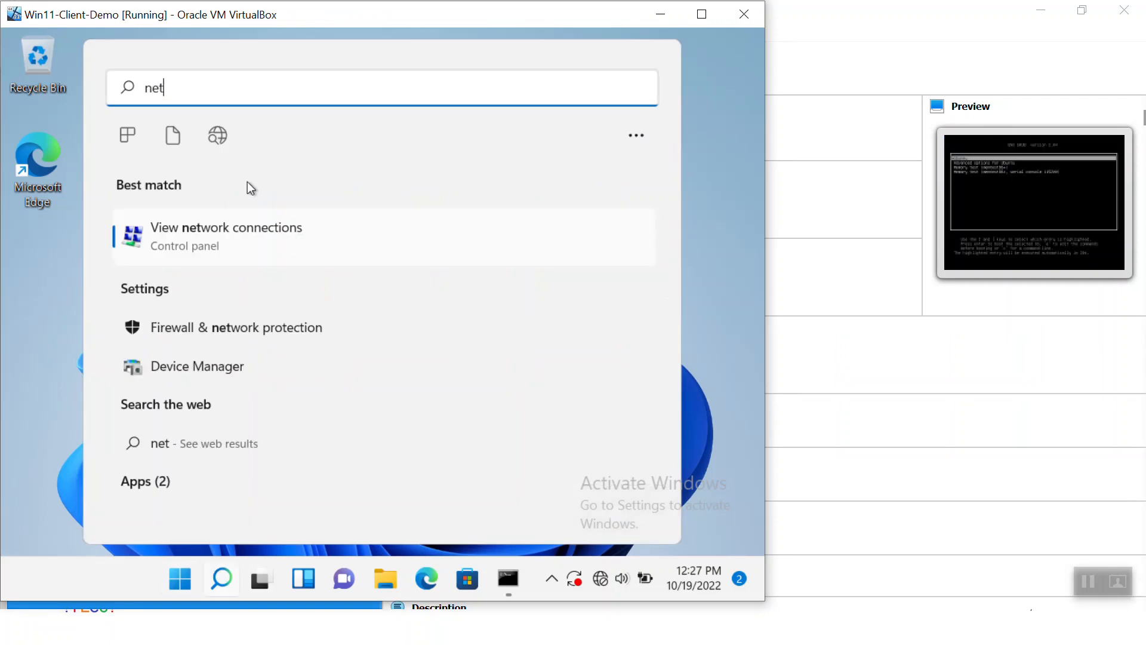
left_click(202, 228)
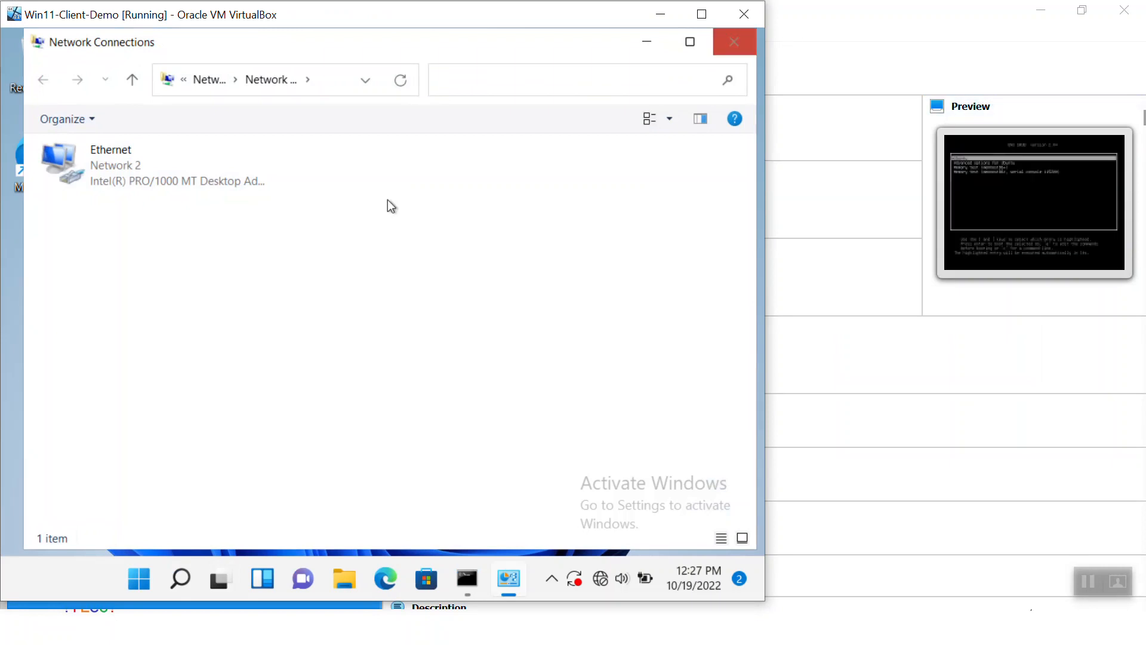
double_click(108, 152)
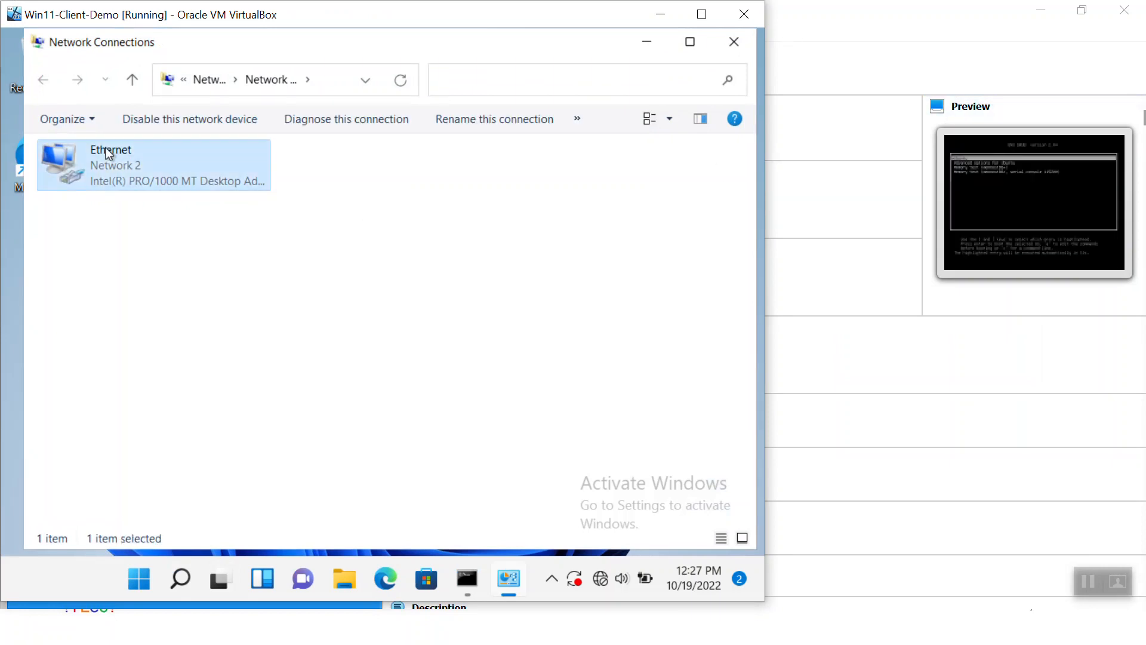
Step: Check the Linux-Gateway-Demo VM window during startup and return to the Win11-Client-Demo VM
left_click(786, 23)
key("alt+Tab")
key("alt+Tab")
key("alt+Tab")
key("alt+Tab")
key("alt+Tab")
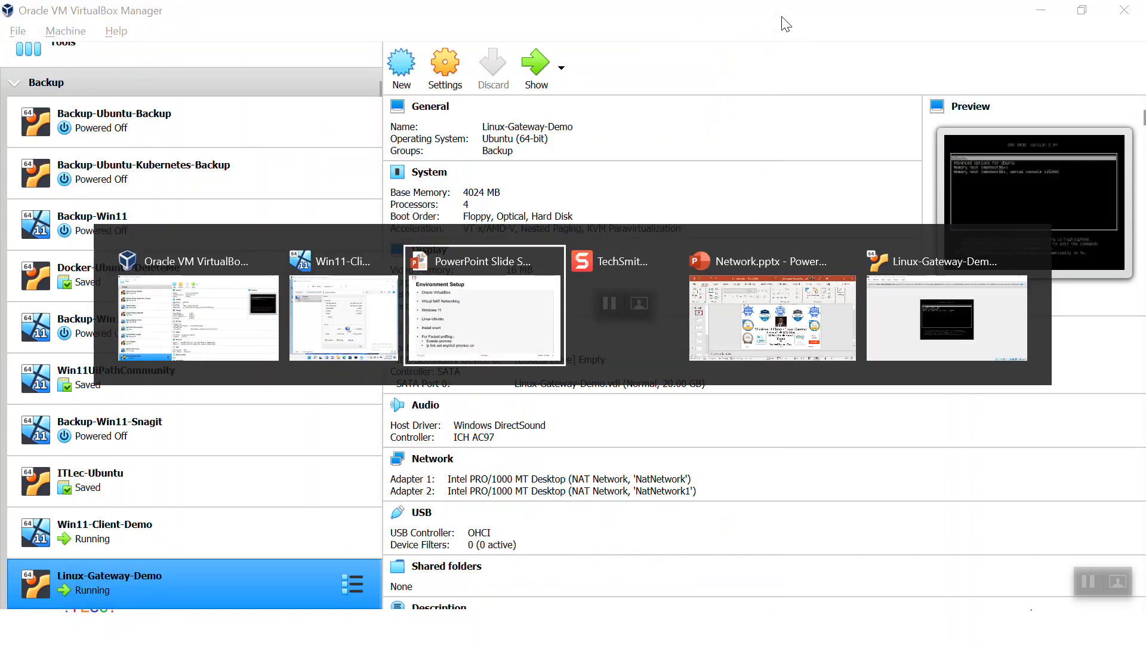
key("Return")
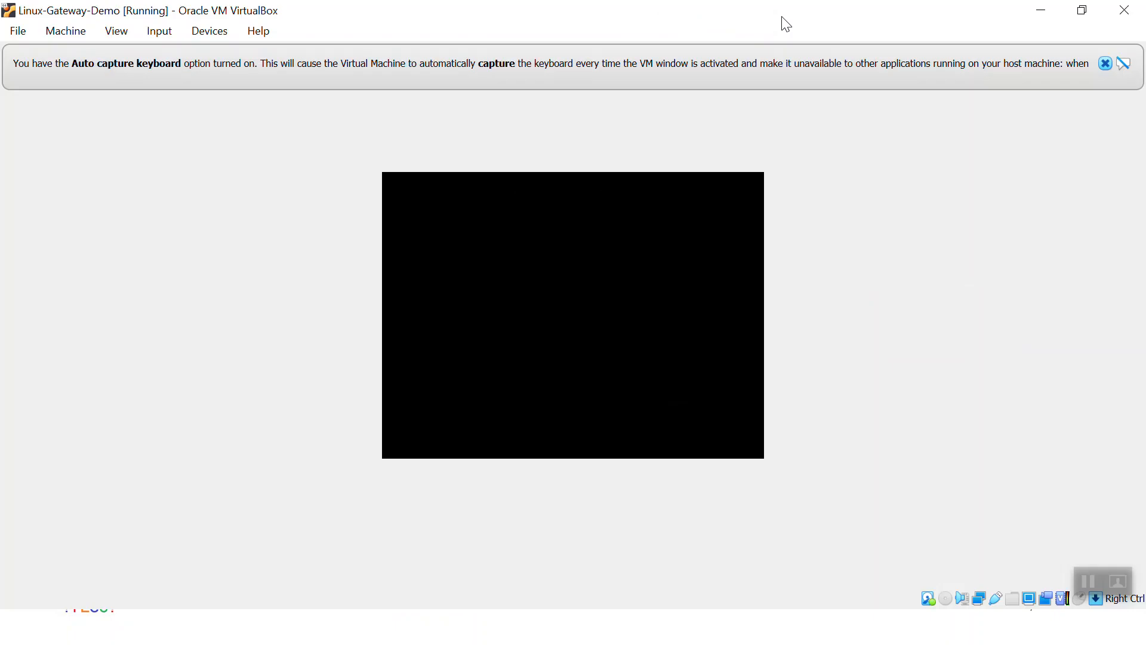
left_click(1045, 2)
key("alt+Tab")
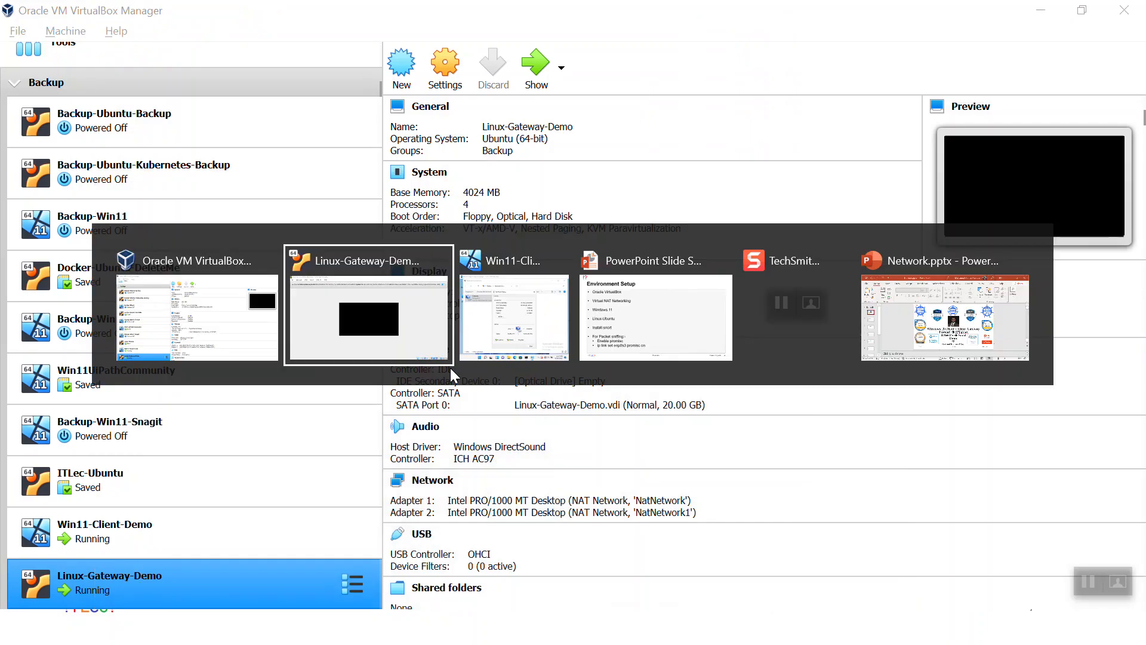
key("alt+Tab")
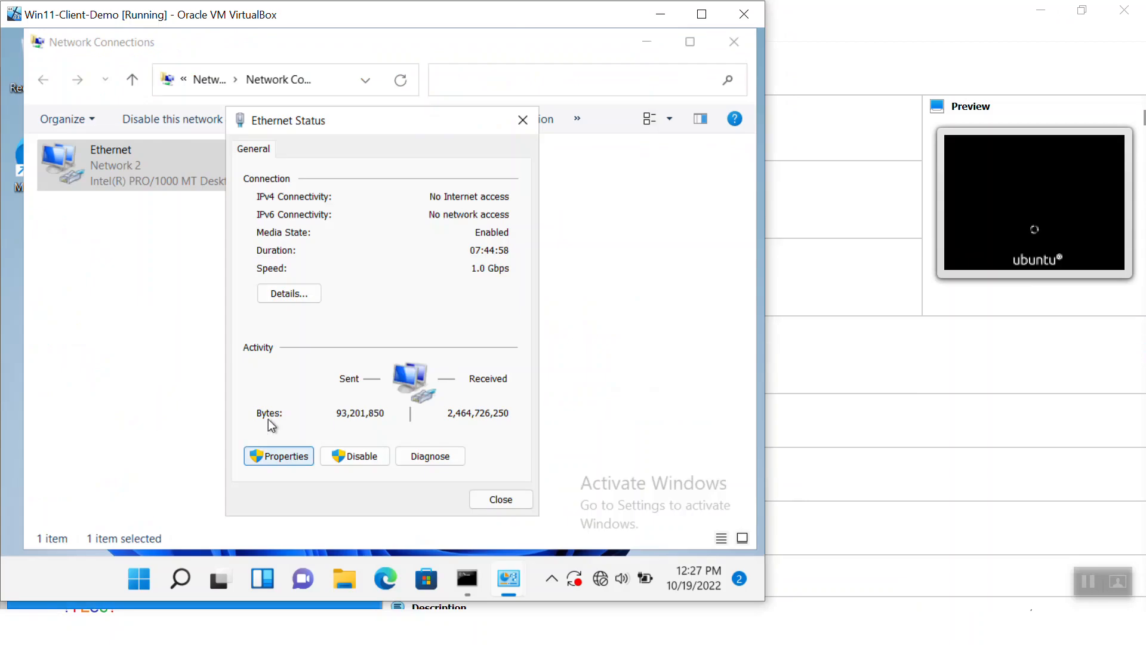
Step: Give the Ethernet connection's IPv4 properties the static IP address 10.0.2.10 with subnet mask 255.255.255.0
left_click(257, 457)
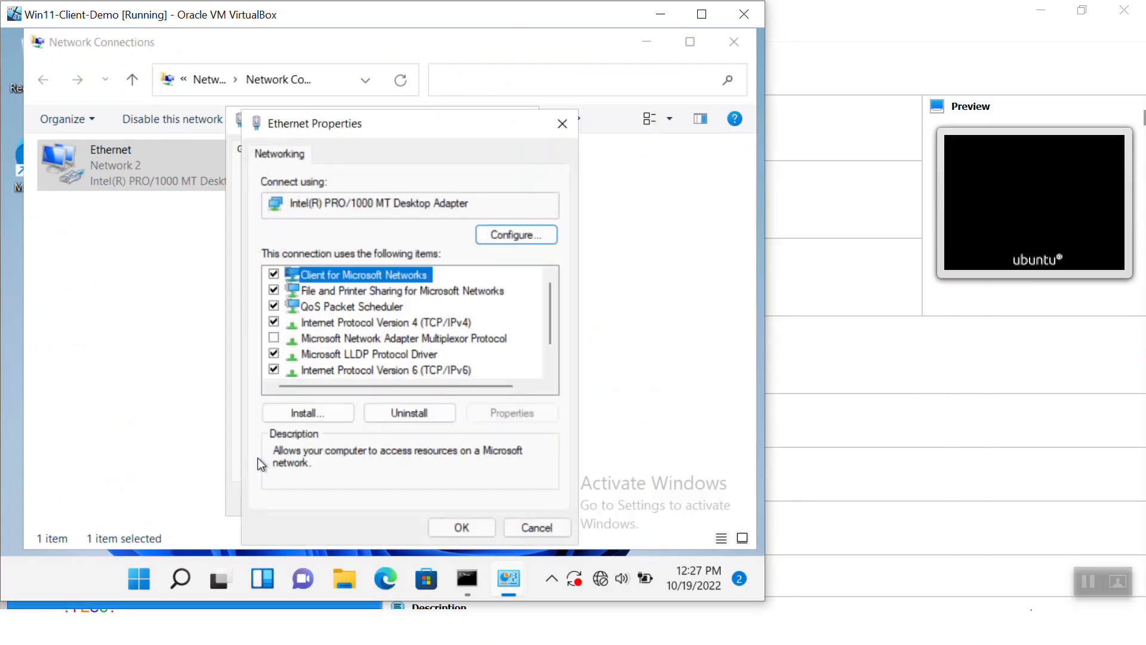
double_click(383, 322)
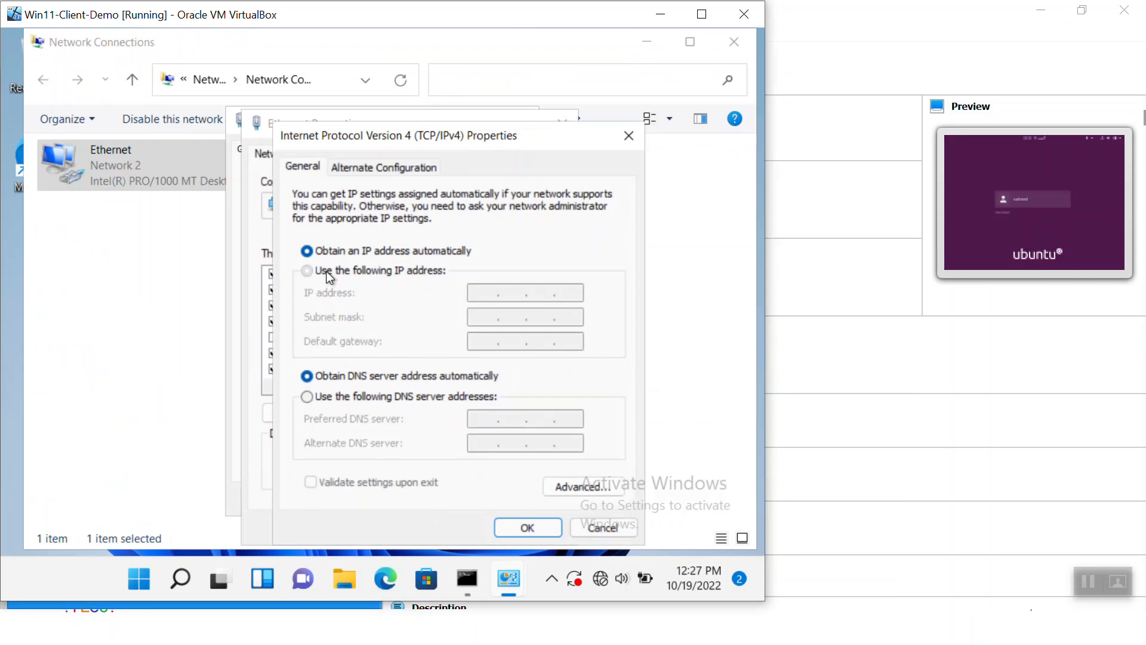
left_click(326, 271)
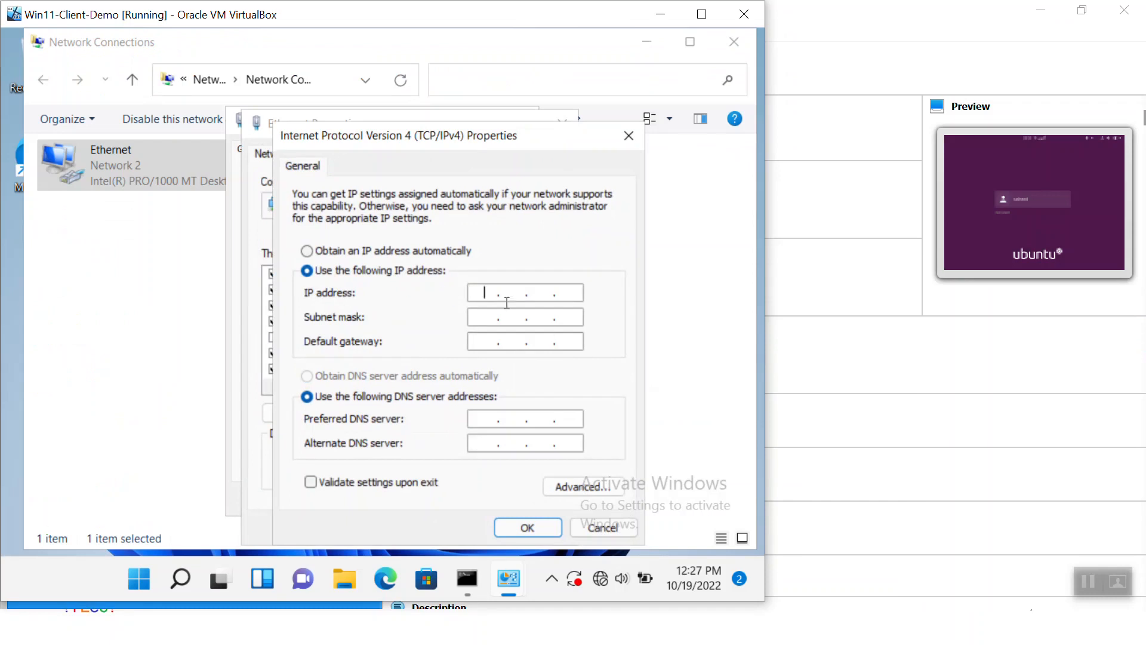
type("10.0.2.10")
left_click(480, 320)
double_click(505, 315)
type("255.255.255.")
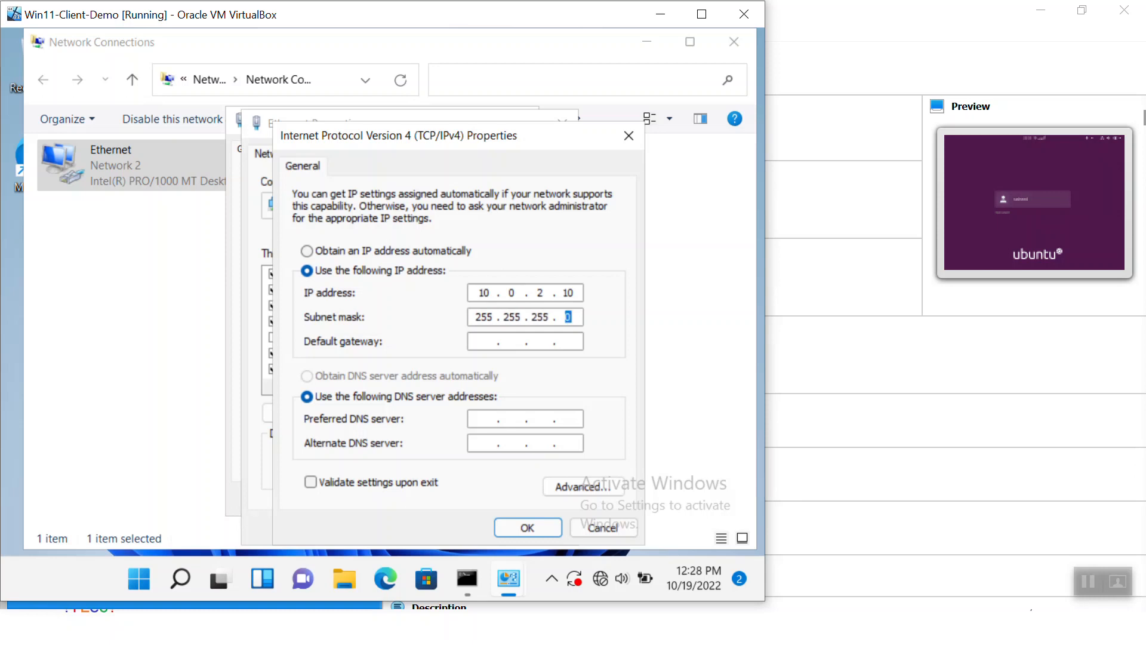
type("0")
Step: Set the default gateway of the IPv4 configuration to 10.0.2.30
type("10")
type(".0")
type(".")
type("2.")
type("30")
Step: Set the preferred DNS server to 8.8.8.8, apply the IPv4 settings, and close the Ethernet dialogs
left_click(474, 416)
type("8.8.8.8")
left_click(543, 532)
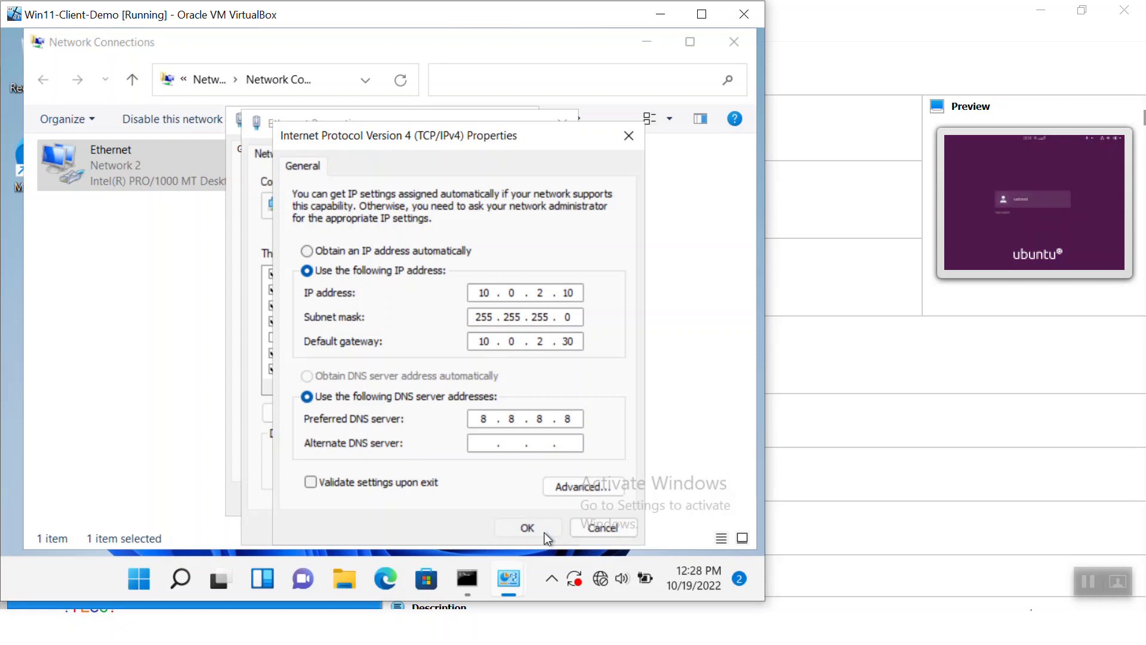
left_click(478, 531)
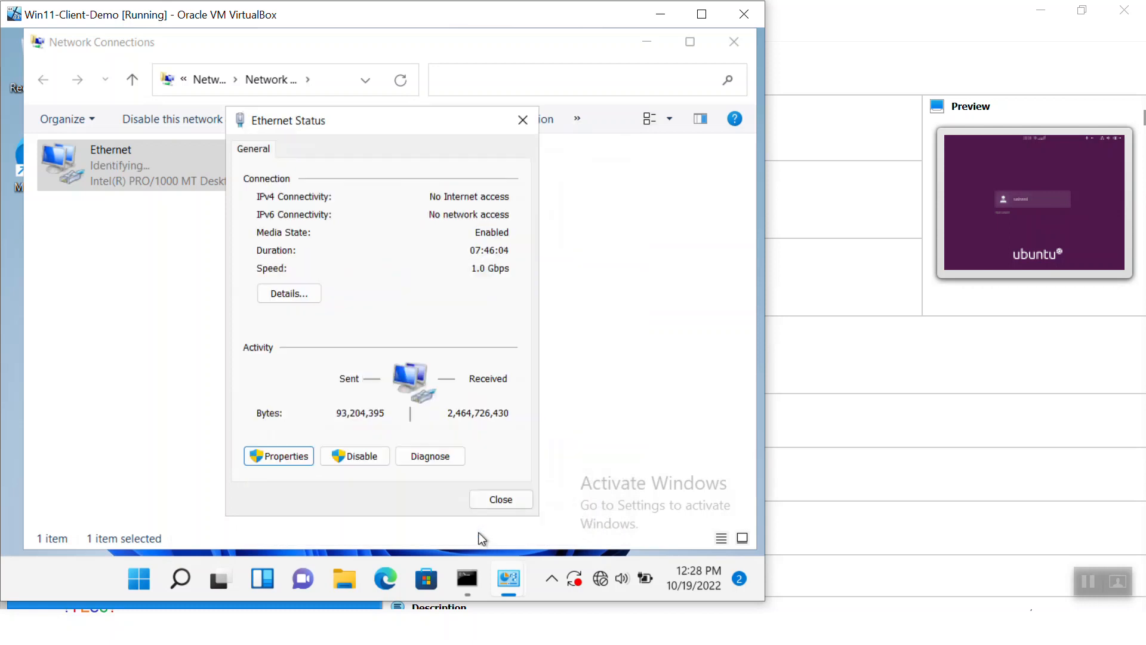
left_click(484, 501)
Step: Test the client's internet access by opening itlec.com in Microsoft Edge
left_click(389, 585)
type("it")
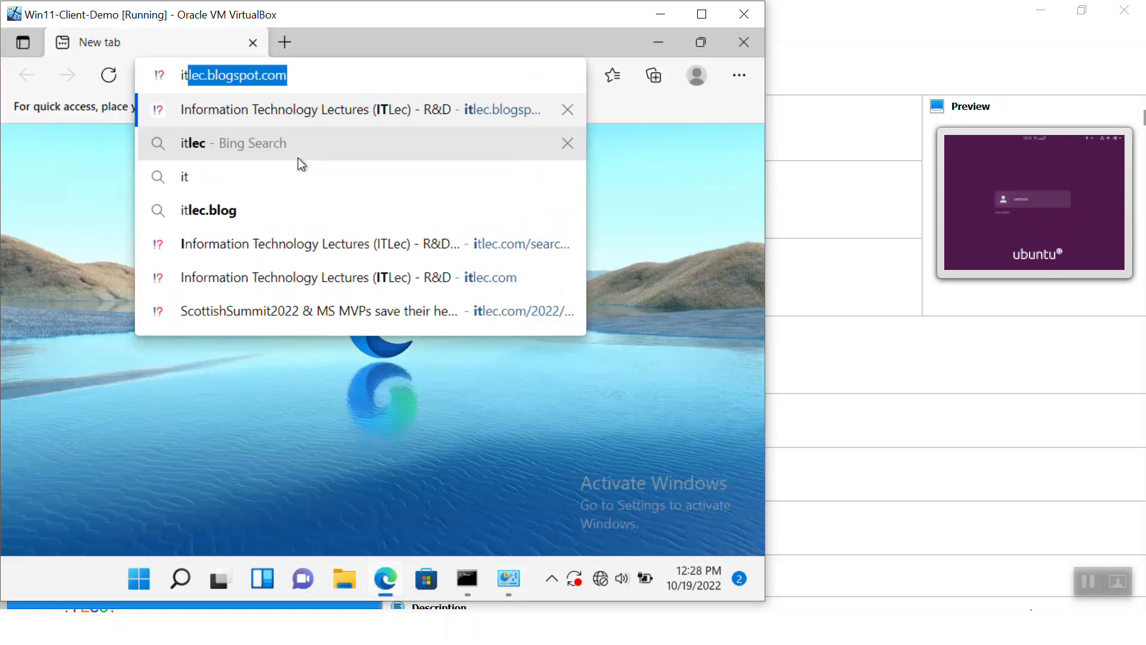
type("lec")
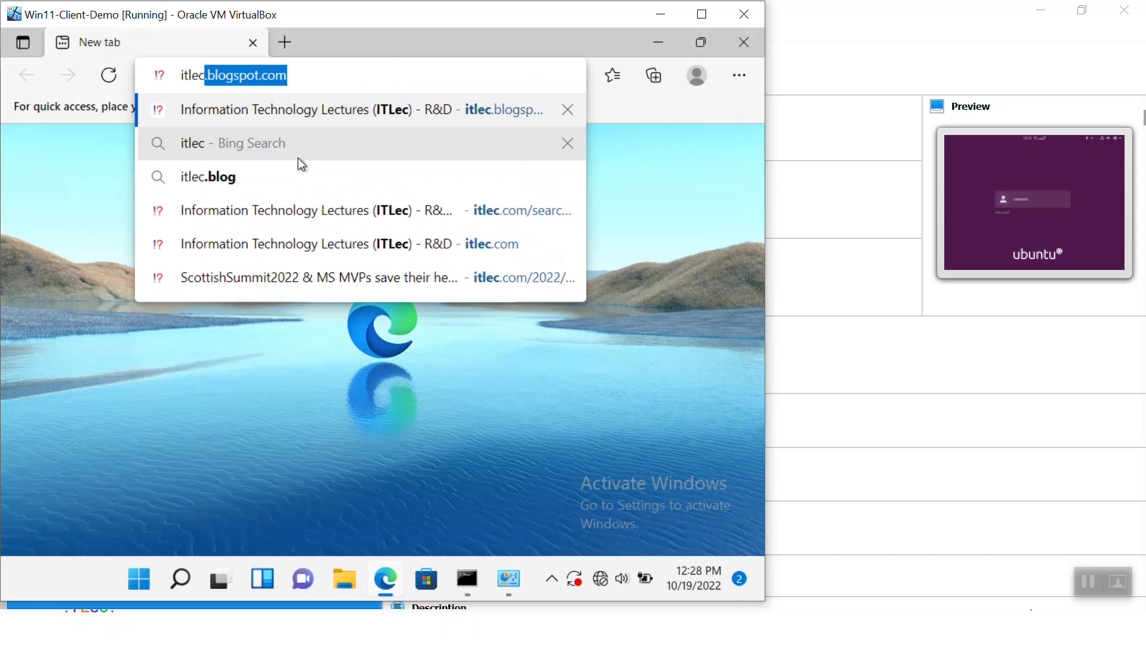
type(".com")
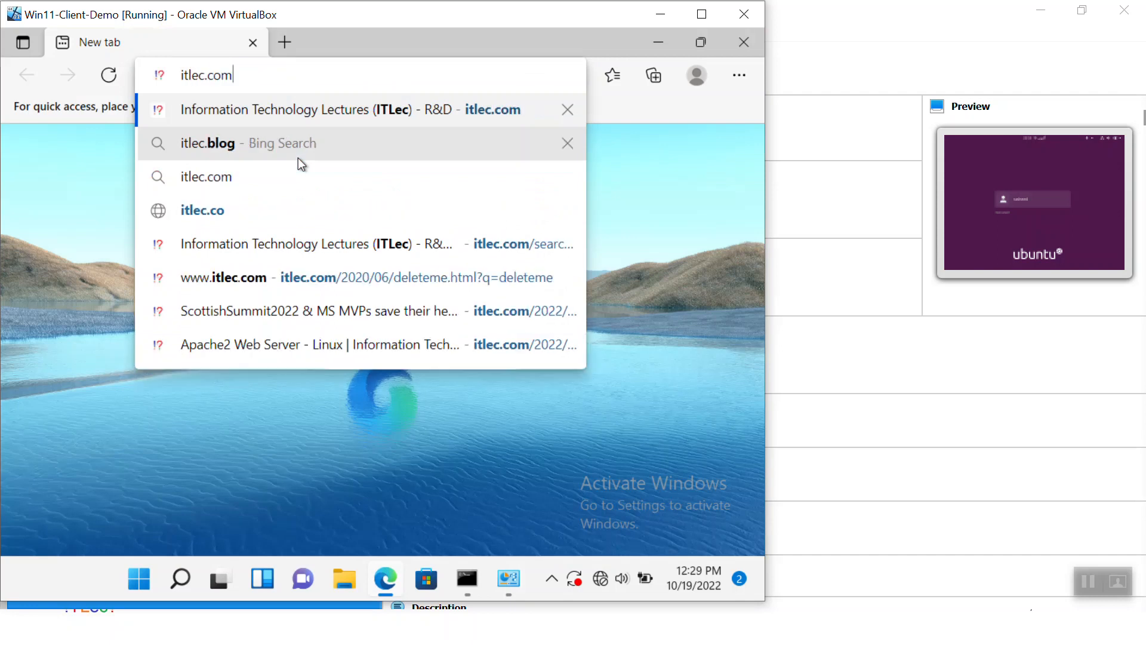
key("Return")
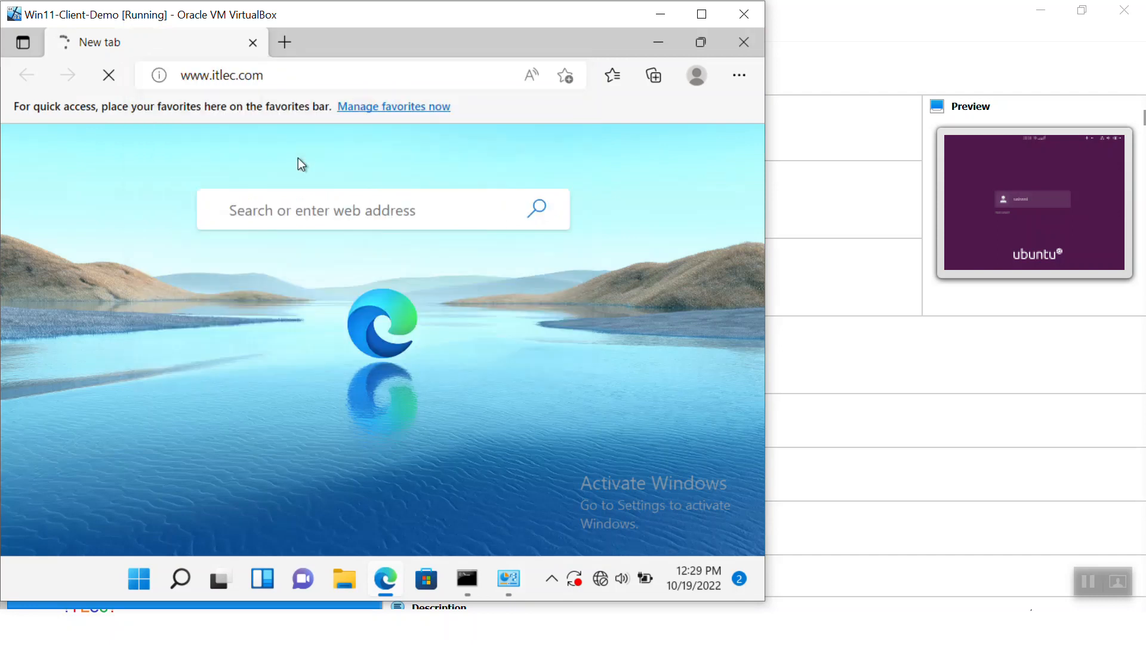
Step: Switch to the Linux-Gateway-Demo VM window and dismiss its keyboard capture and mouse integration notices
left_click(827, 34)
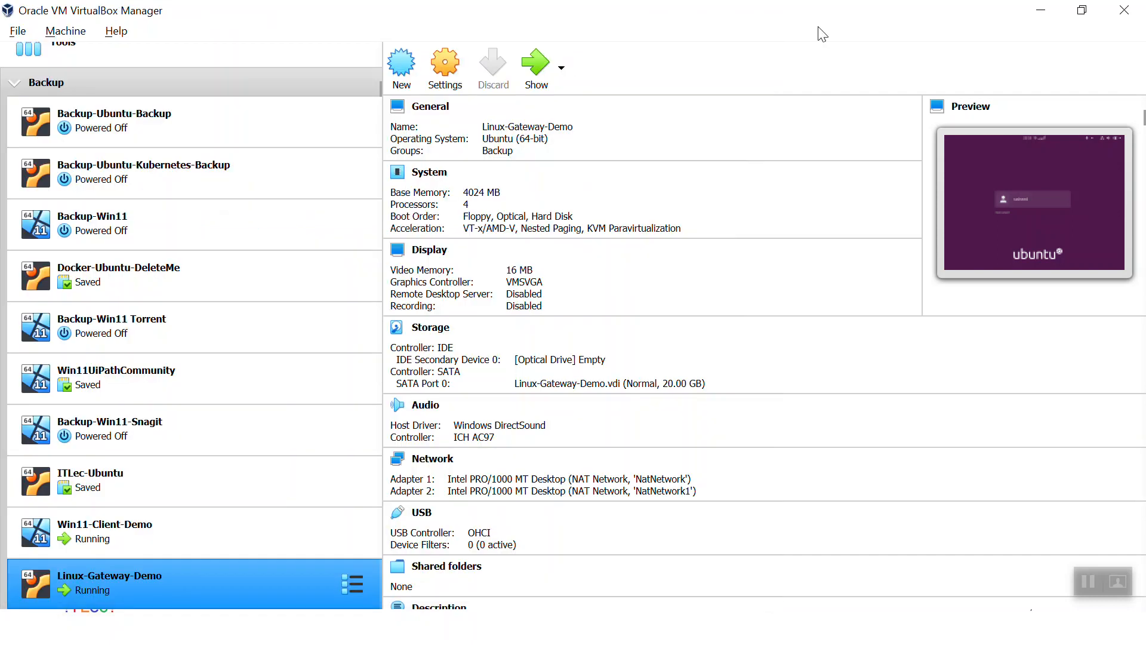
key("alt+Tab")
key("alt+Tab")
key("alt+Tab")
key("alt+shift+Tab")
key("alt+shift+Tab")
key("alt+Tab")
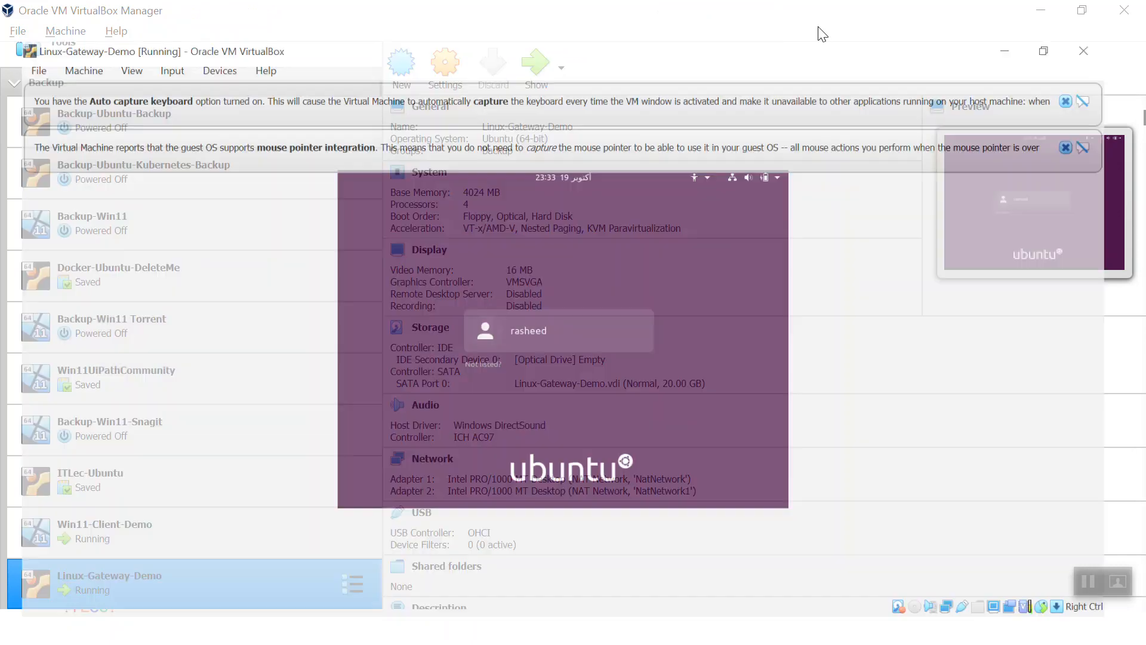
left_click(1105, 113)
left_click(1104, 64)
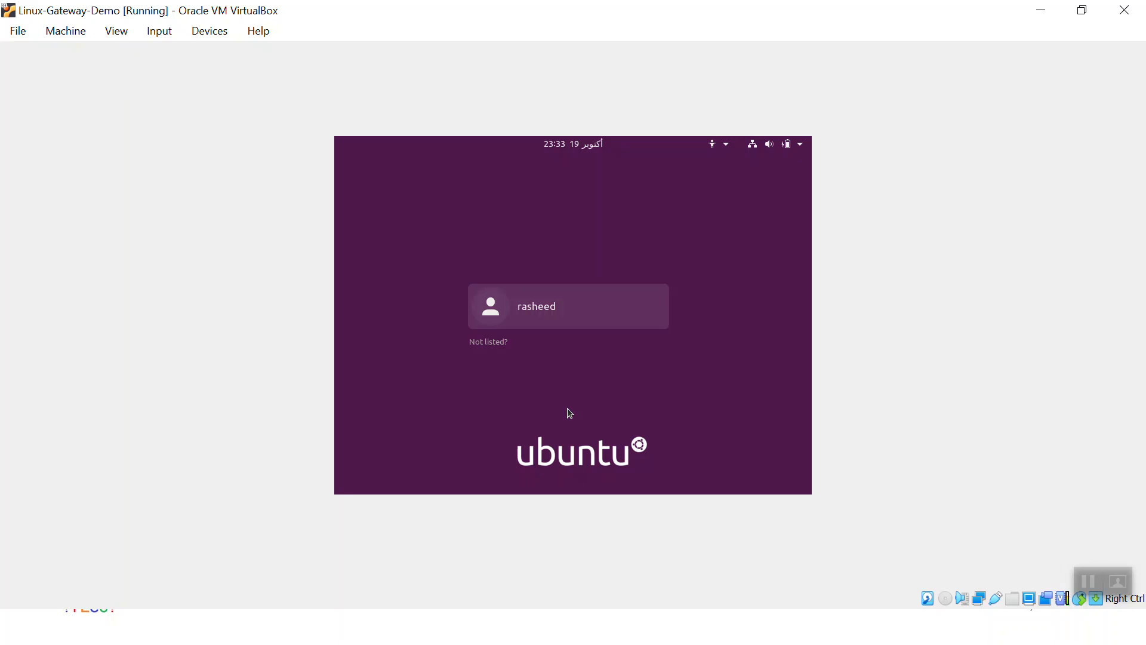
Step: Sign in to the Ubuntu gateway with the account password and switch the VM display to scaled mode
left_click(552, 294)
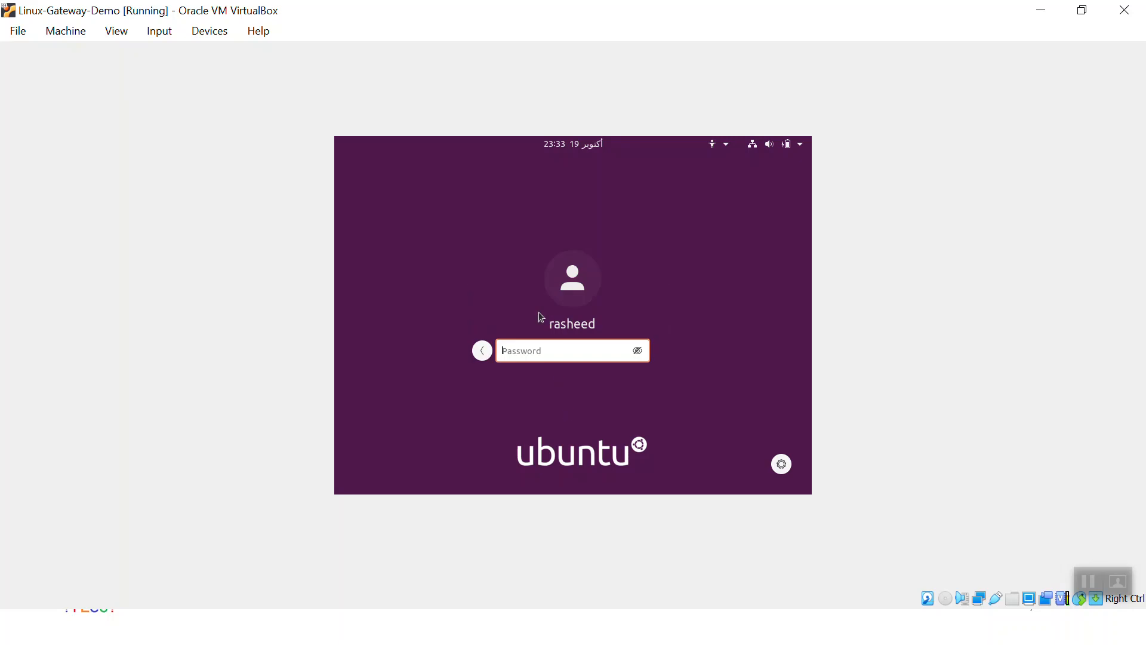
type("****")
key("Return")
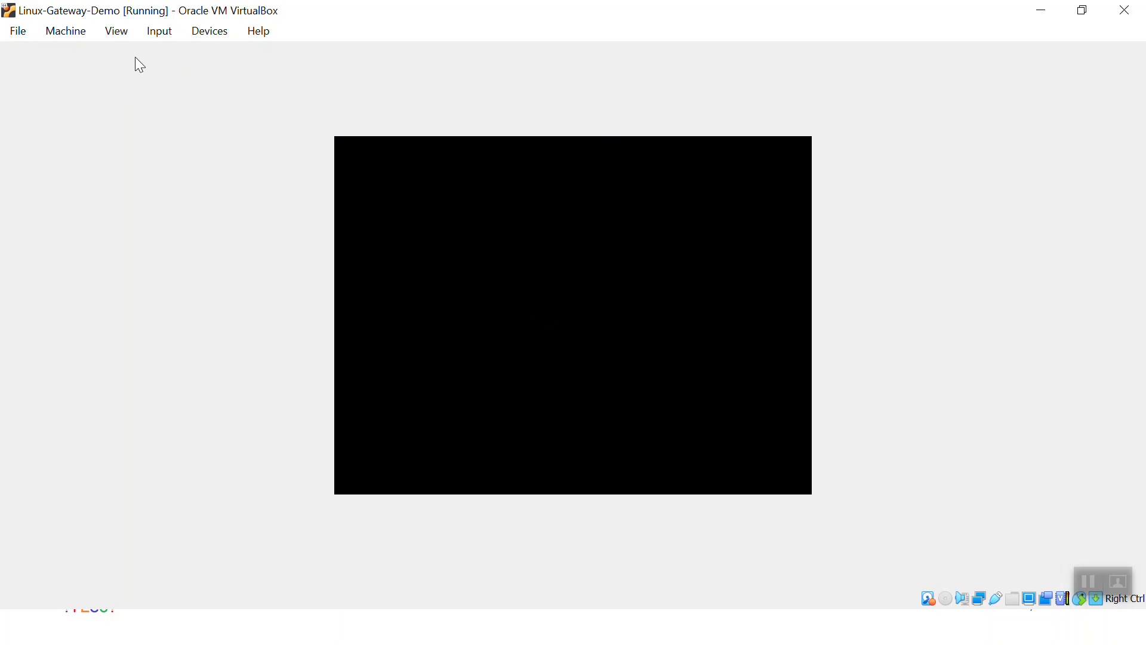
left_click(116, 33)
left_click(159, 97)
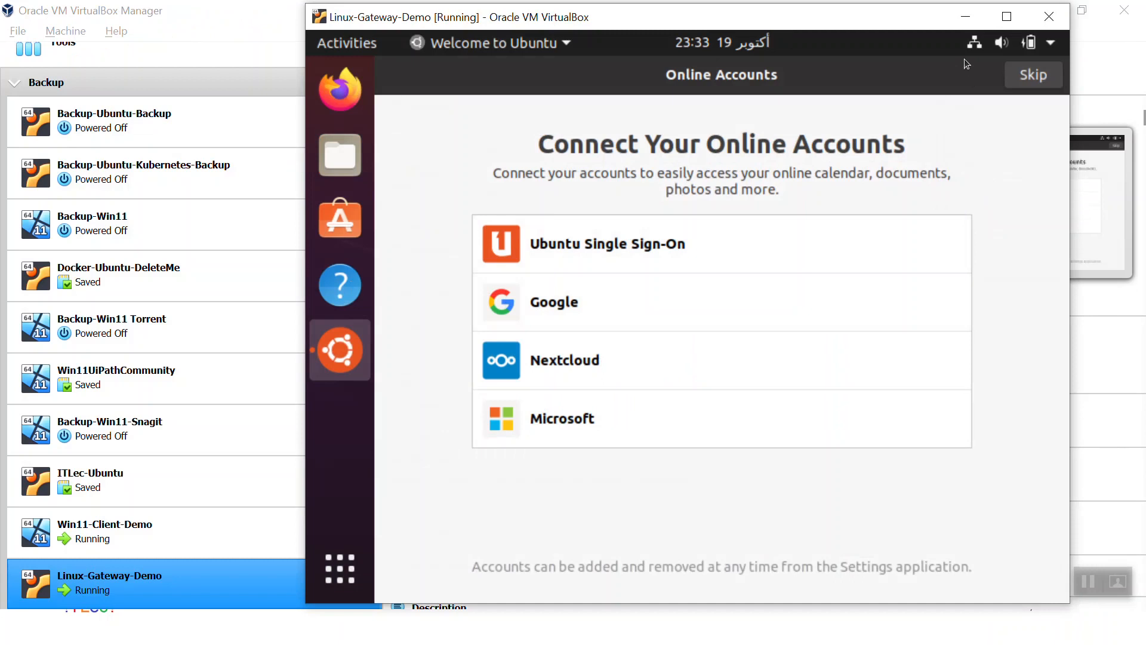
Step: Open a terminal on the Ubuntu gateway and run ifconfig to check its network interfaces
left_click(976, 45)
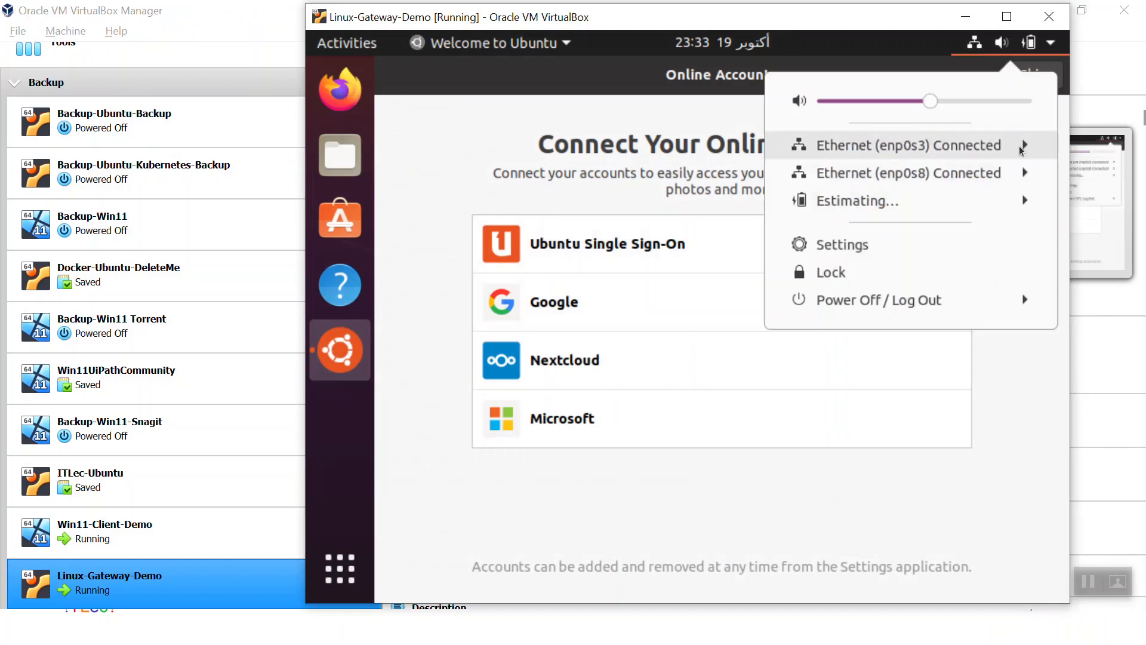
left_click(348, 563)
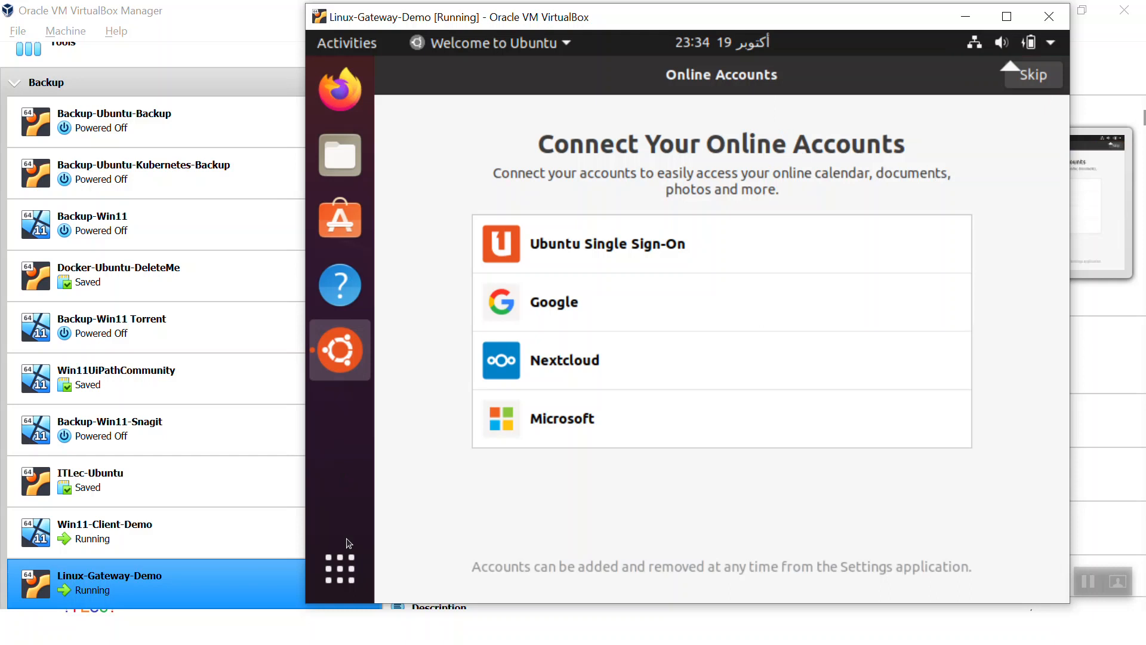
left_click(333, 586)
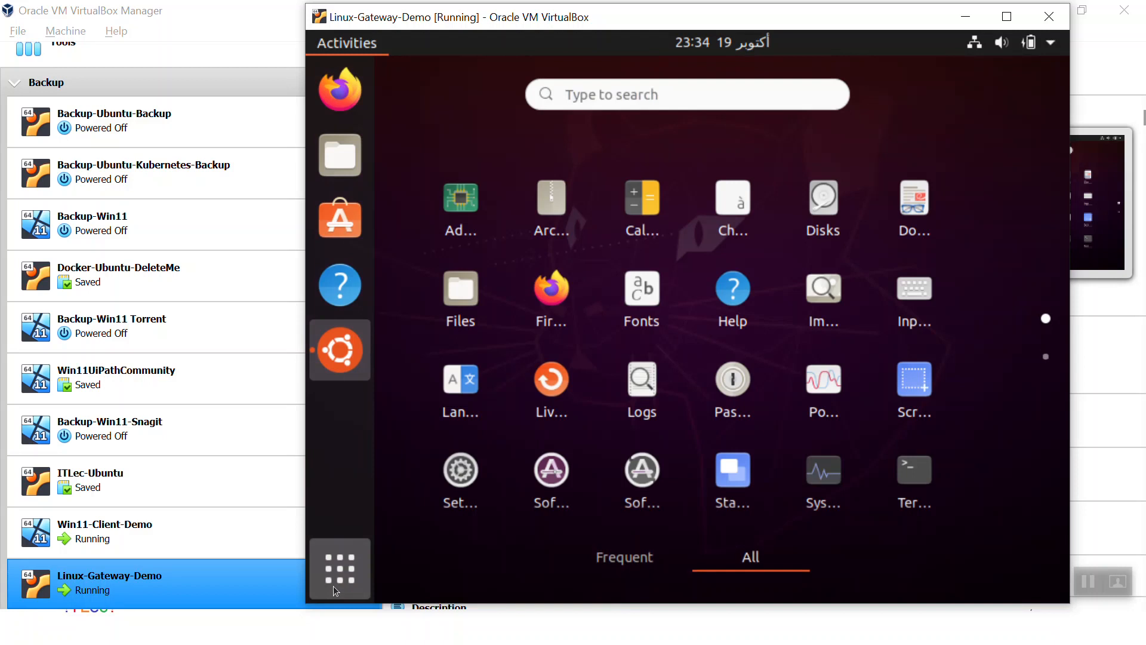
type("term")
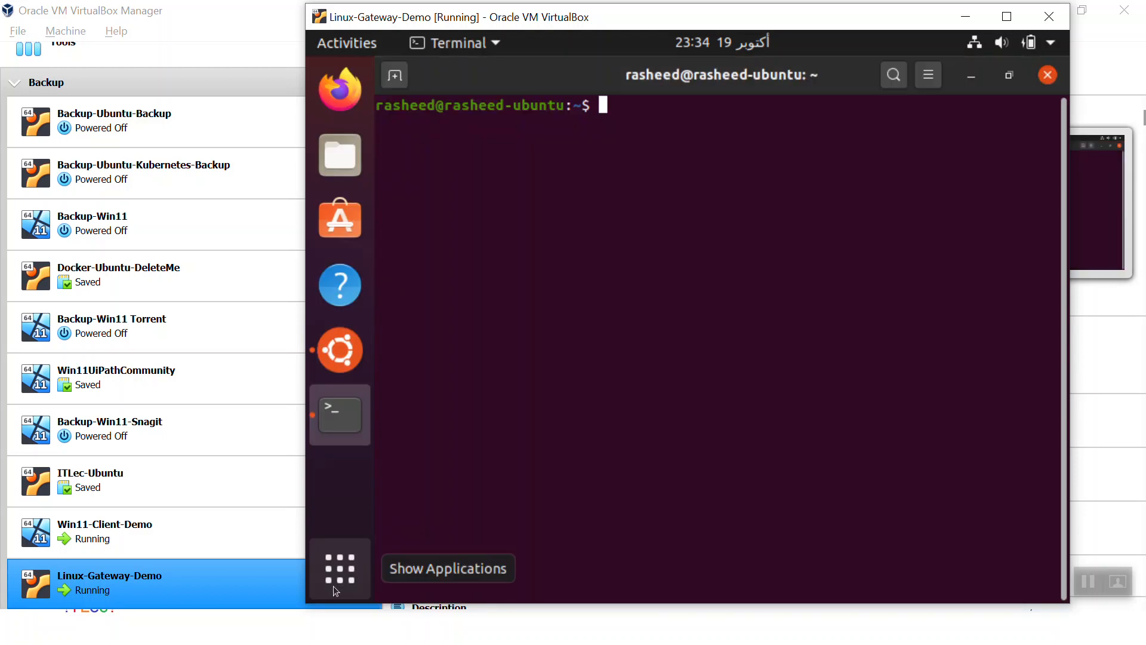
type("ifconfig")
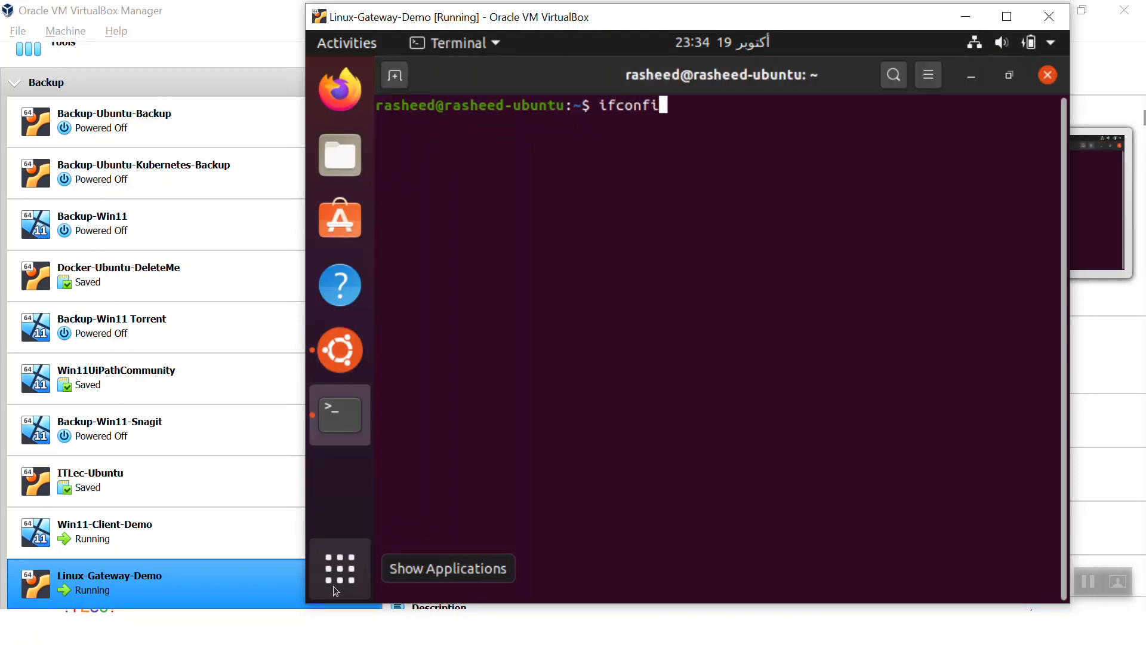
key("Return")
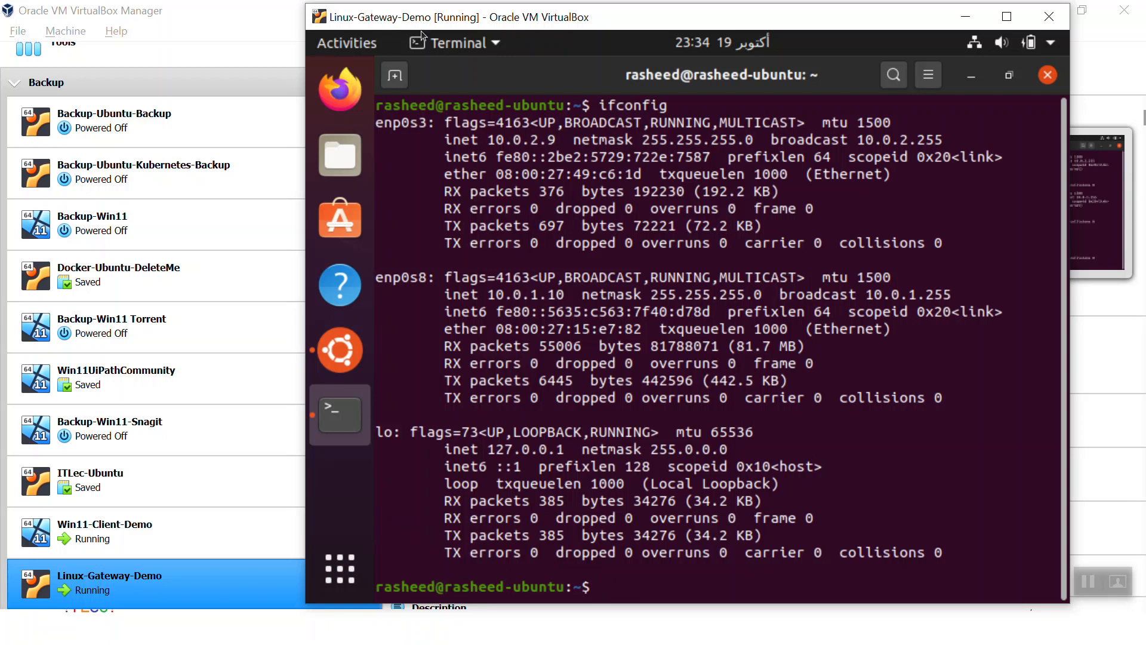
Step: Move the Linux gateway window aside and switch to the Win11-Client-Demo VM
left_click(454, 43)
key("Escape")
left_click_drag(528, 12, 624, 21)
left_click(367, 20)
key("alt+Tab")
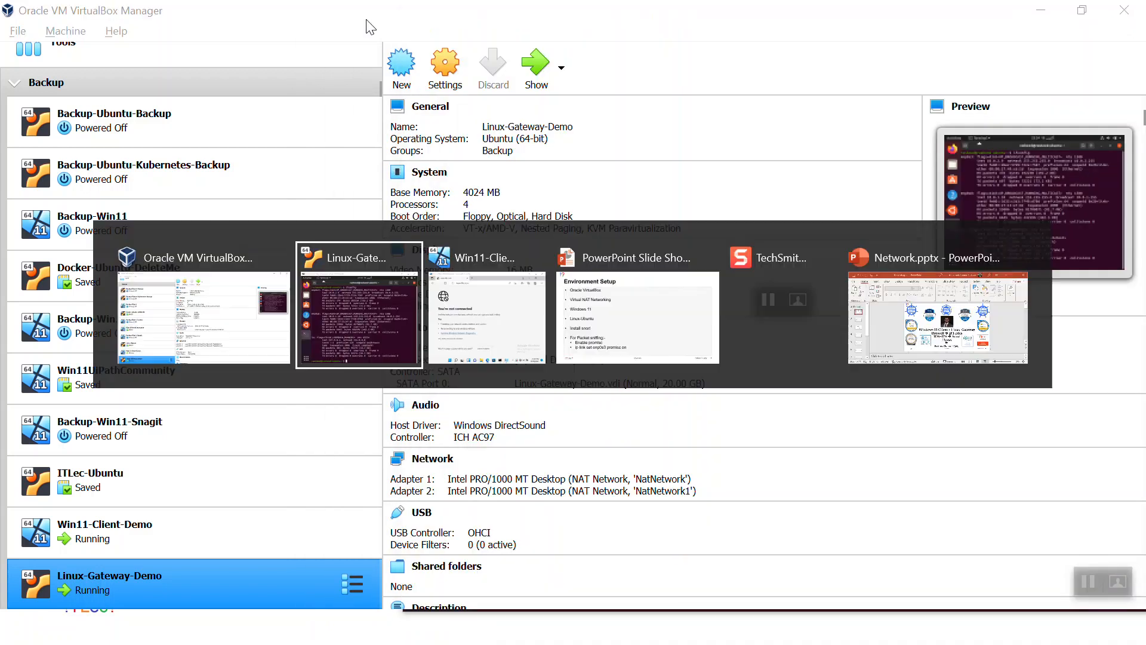
key("Tab")
key("Tab")
key("shift+Tab")
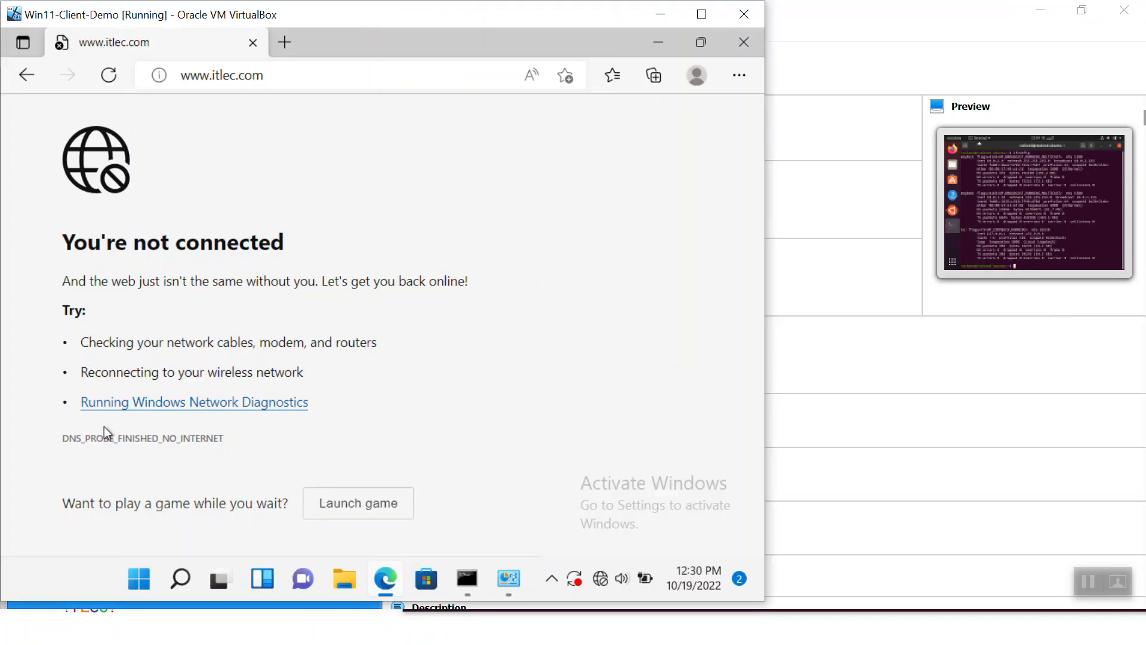
Step: Open Command Prompt on the Windows 11 client and run ipconfig to check its IP configuration
left_click(145, 571)
type("cmd")
key("Return")
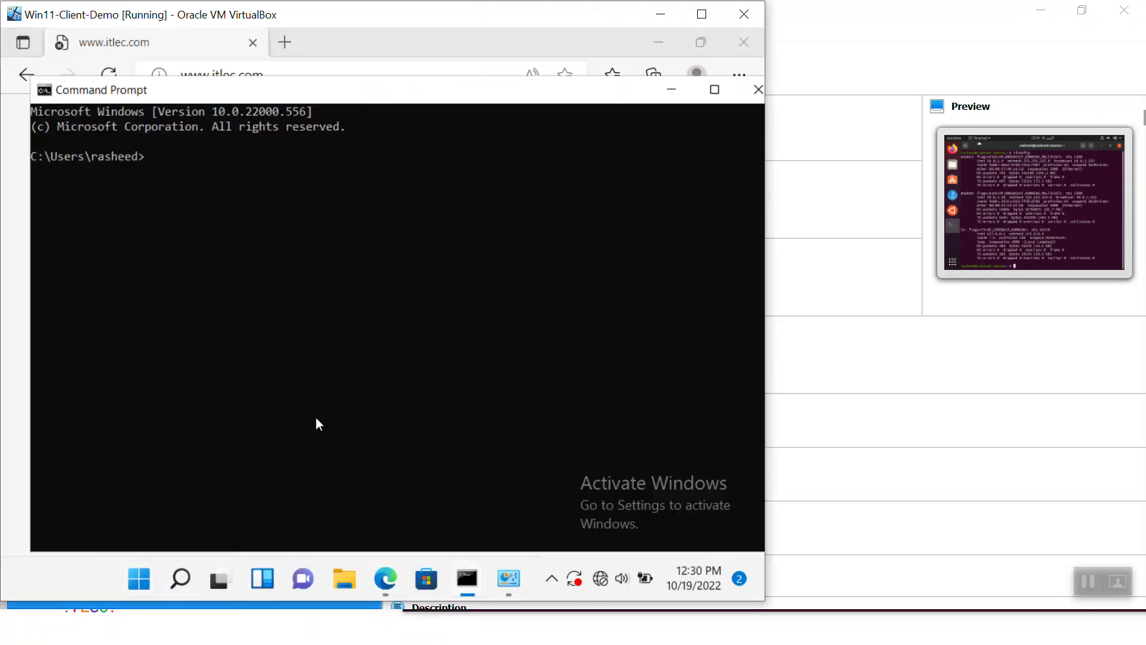
type("ipconfig")
key("Return")
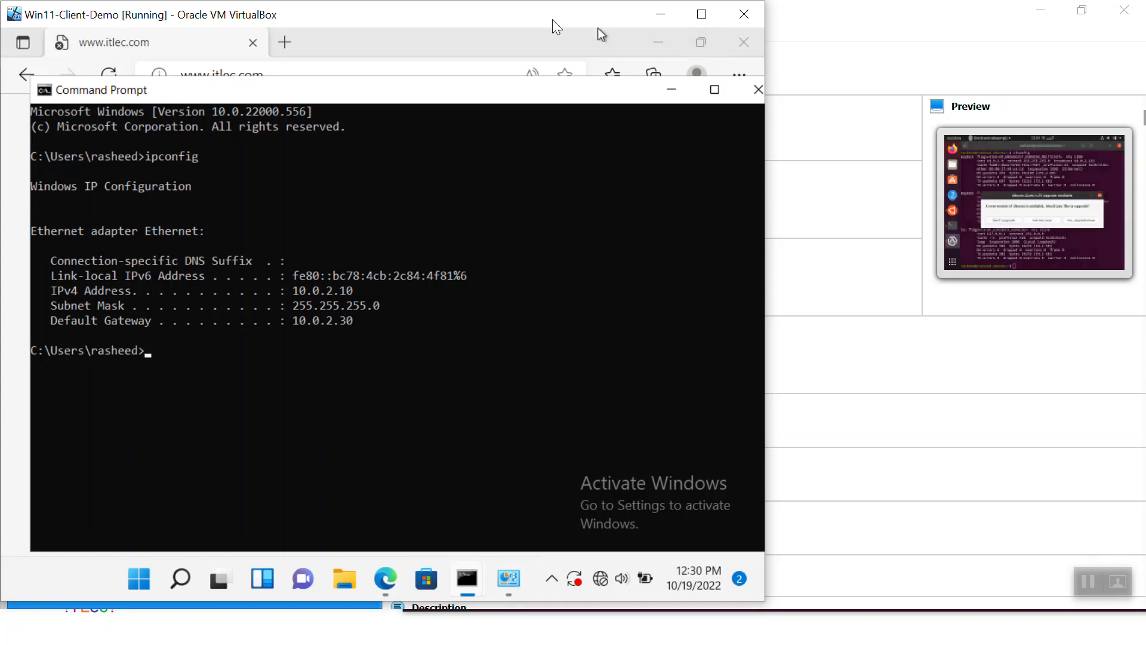
Step: Show the Linux gateway window beside the client with VirtualBox Manager minimized, and postpone the Ubuntu 22.04.1 LTS upgrade
left_click(868, 39)
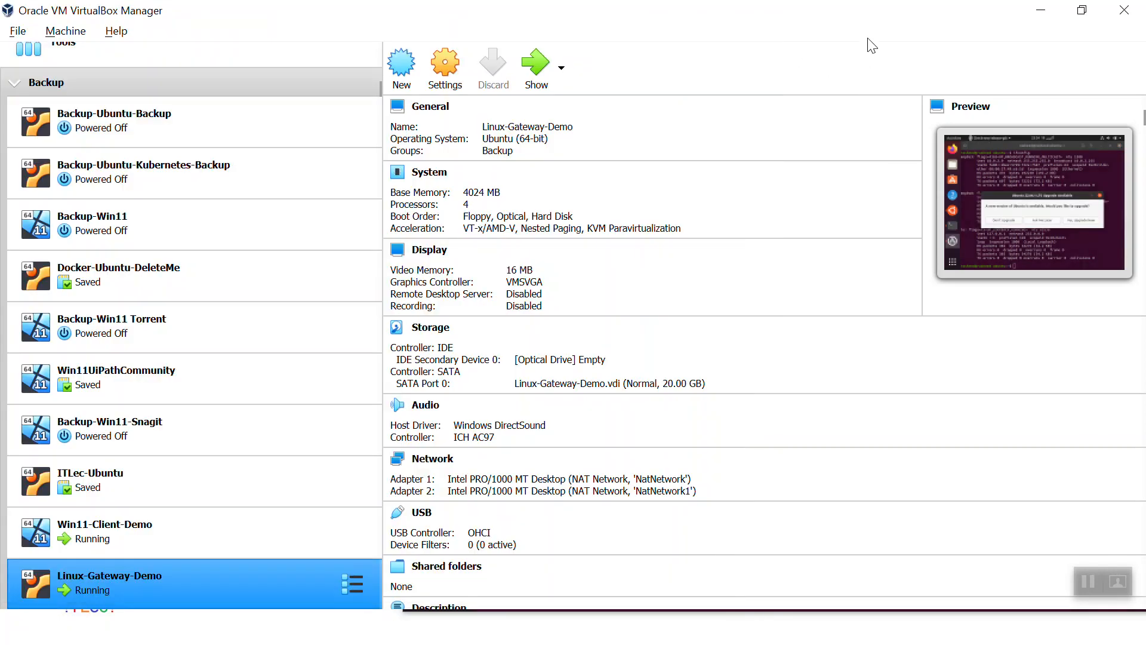
key("alt+Tab")
key("alt+Tab")
left_click(1040, 10)
left_click(1041, 10)
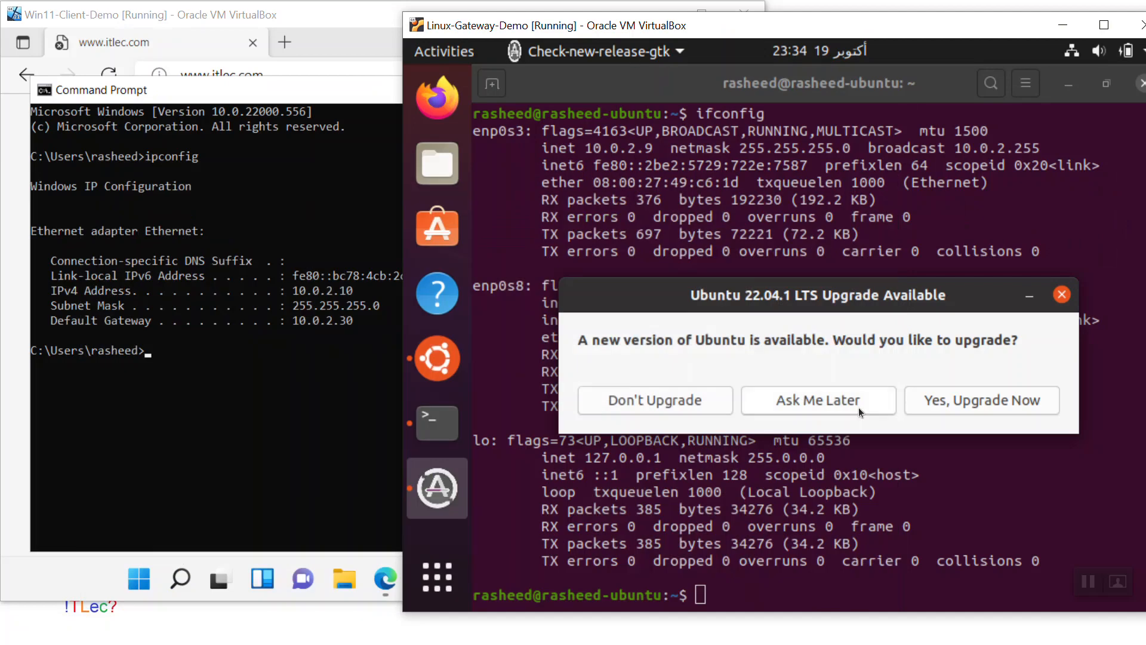
left_click(803, 399)
Step: Open the gateway's wired settings for Ethernet enp0s3 and set the IPv4 method to Manual
left_click(1069, 52)
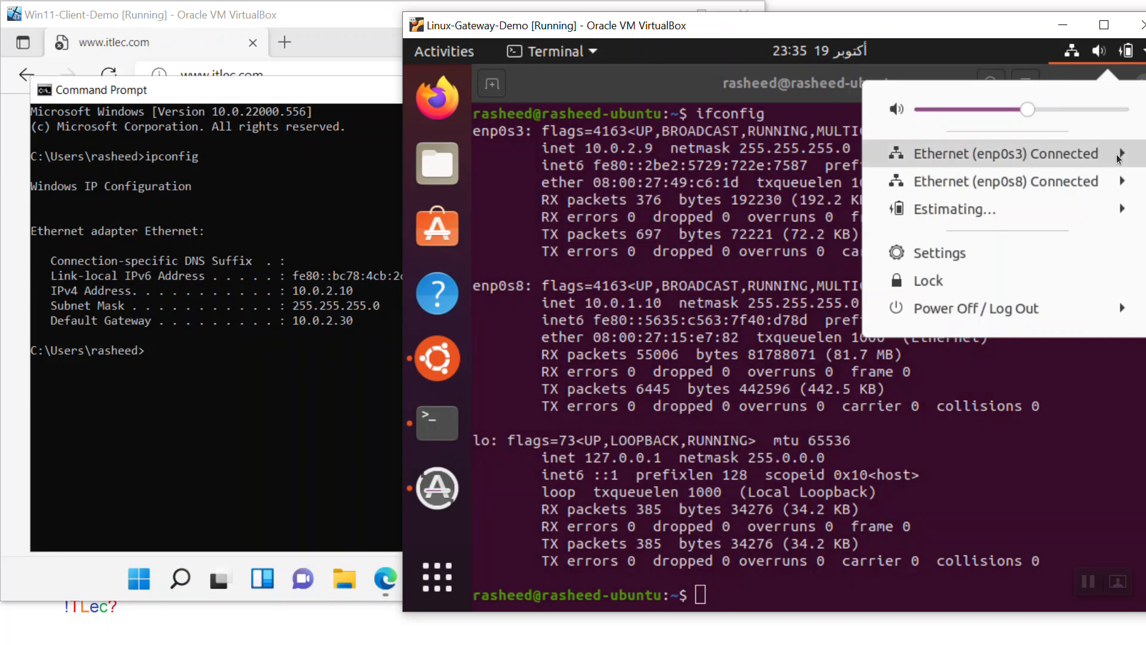
left_click(1087, 154)
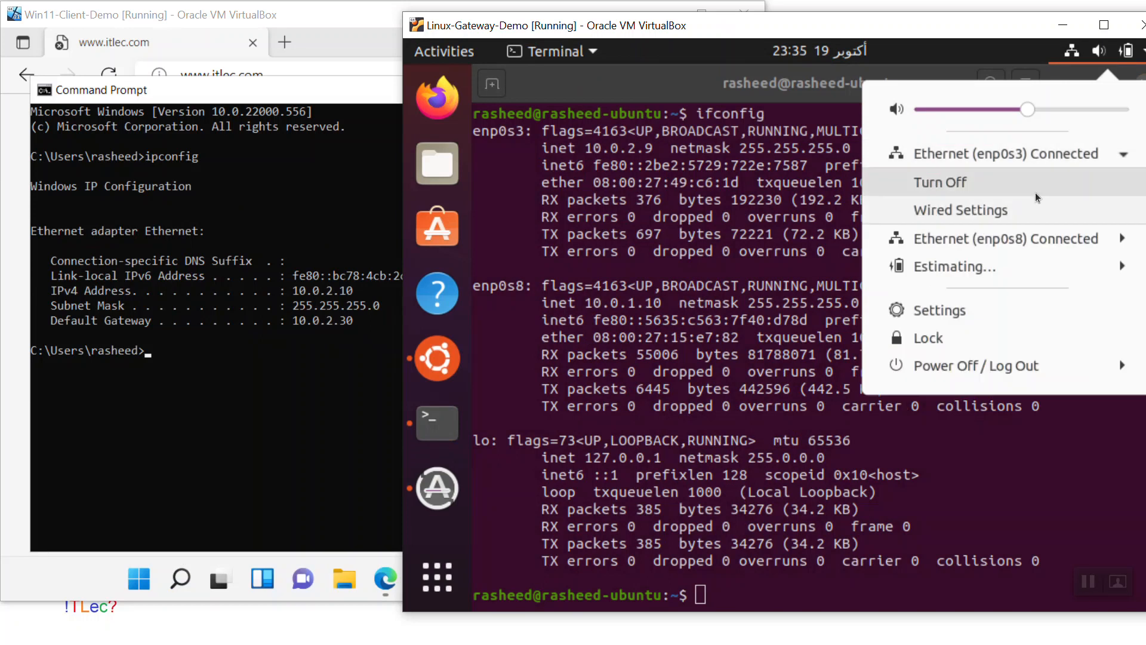
left_click(967, 210)
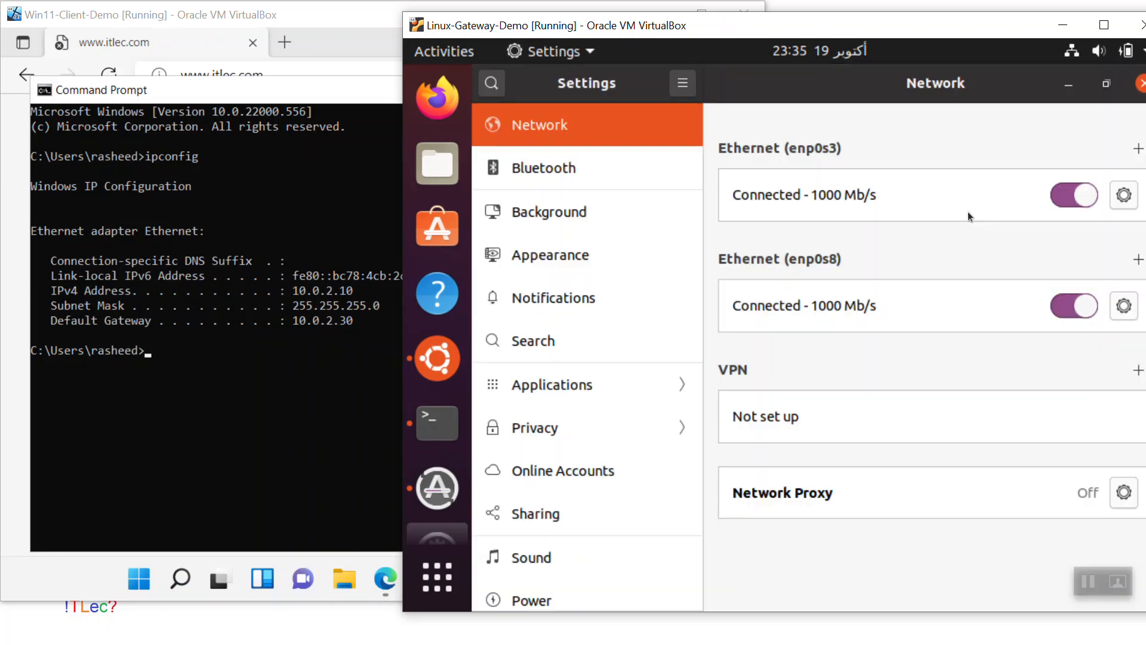
left_click(1126, 196)
left_click(744, 173)
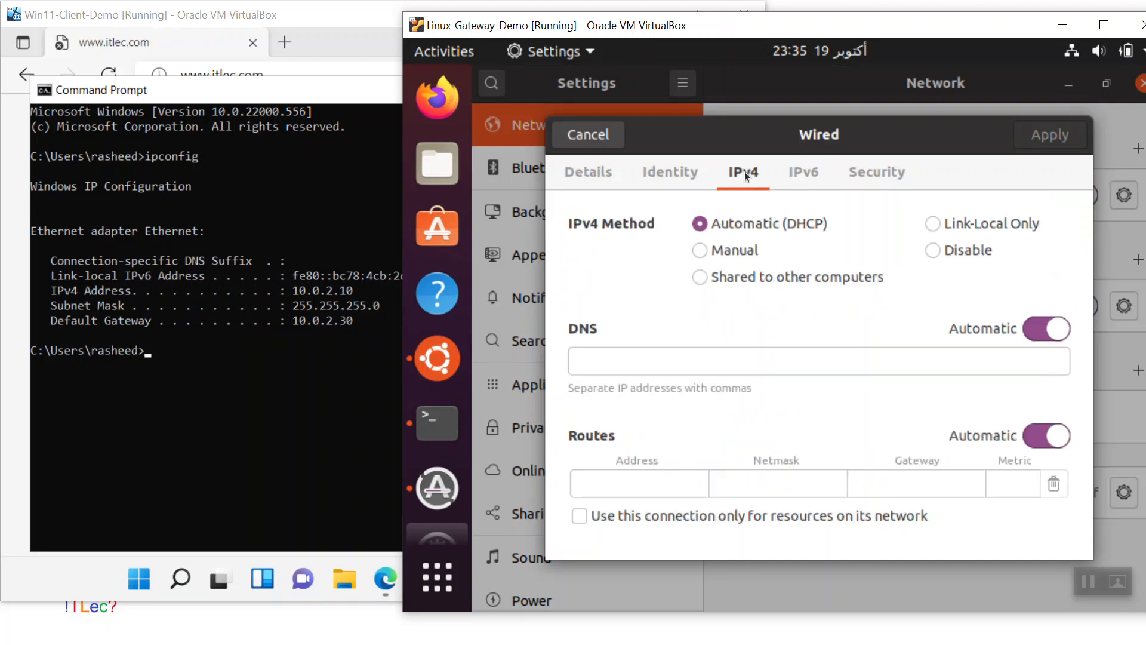
left_click(694, 248)
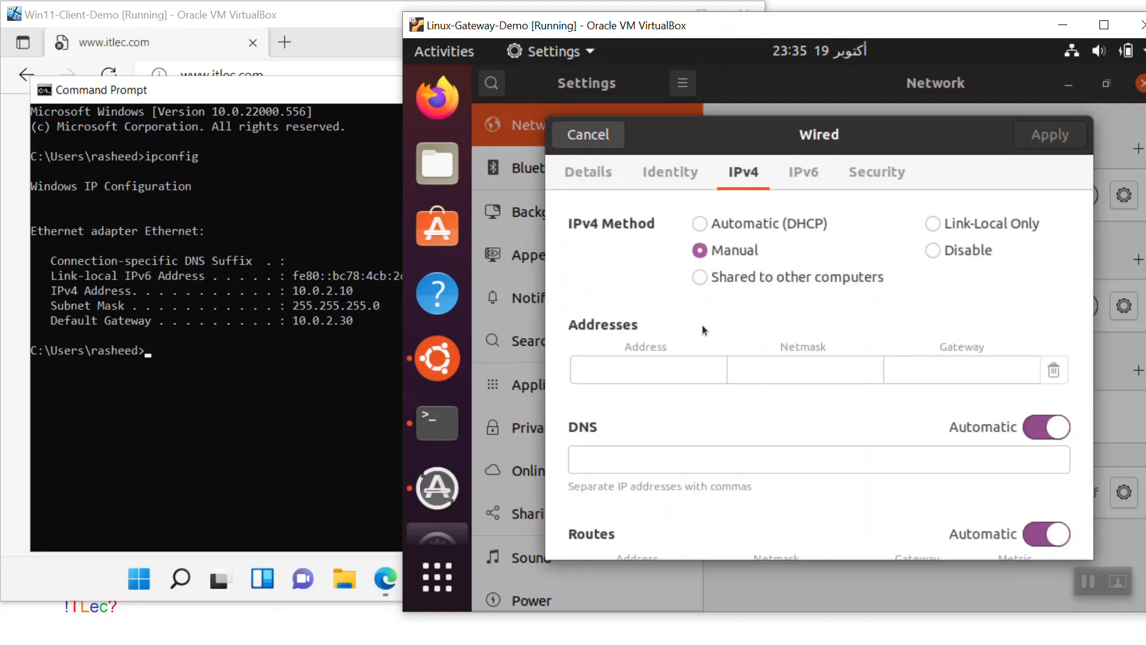
Step: Enter the IPv4 address 10.0.2.30 with netmask 255.255.255.0 for the enp0s3 connection
left_click(604, 370)
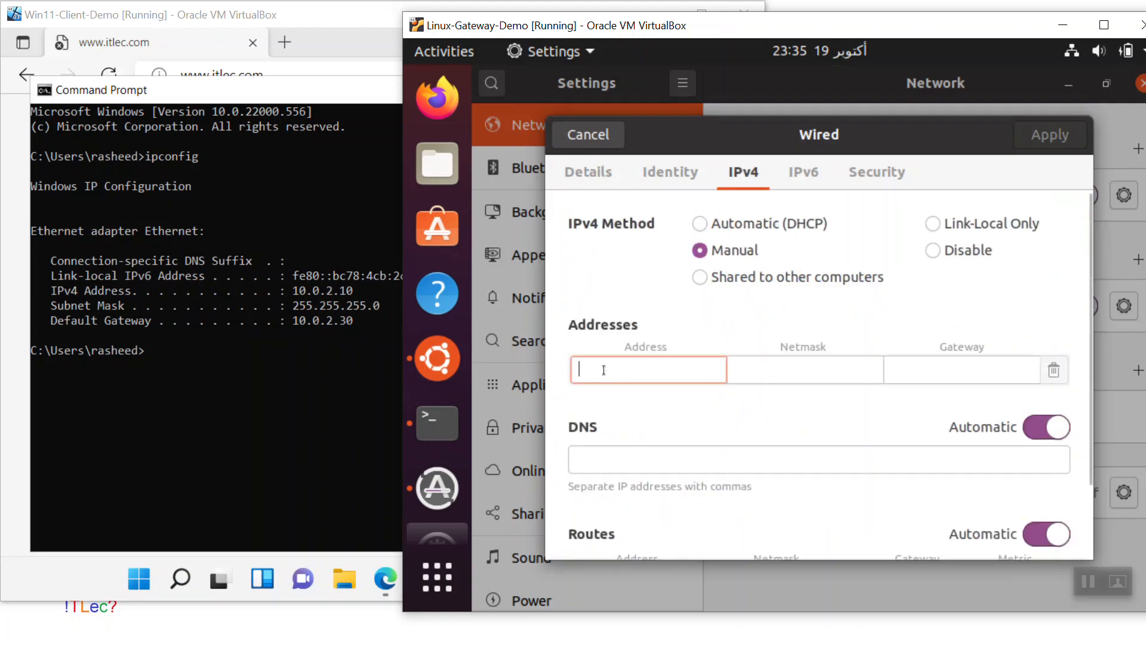
key("Insert")
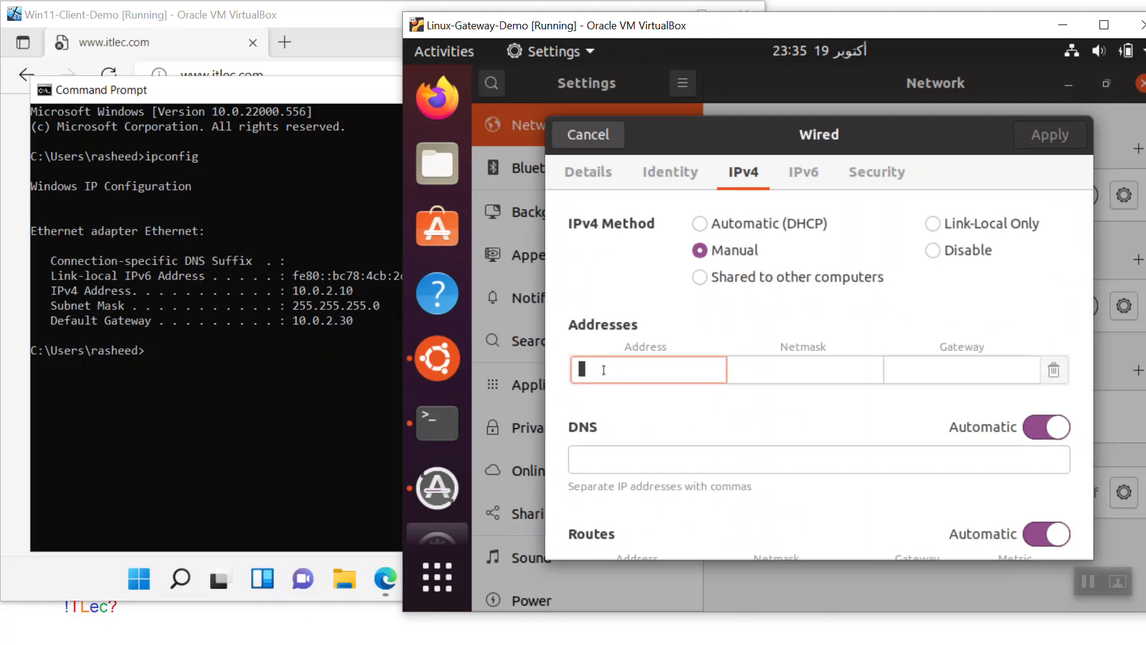
type("10.0")
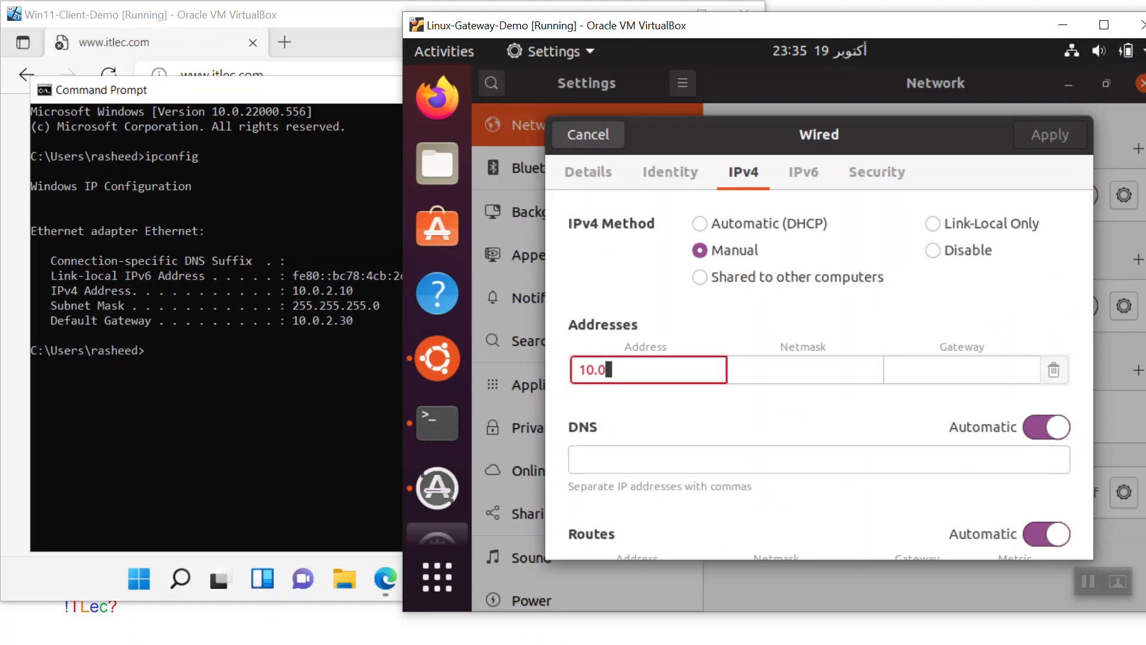
type(".2.30")
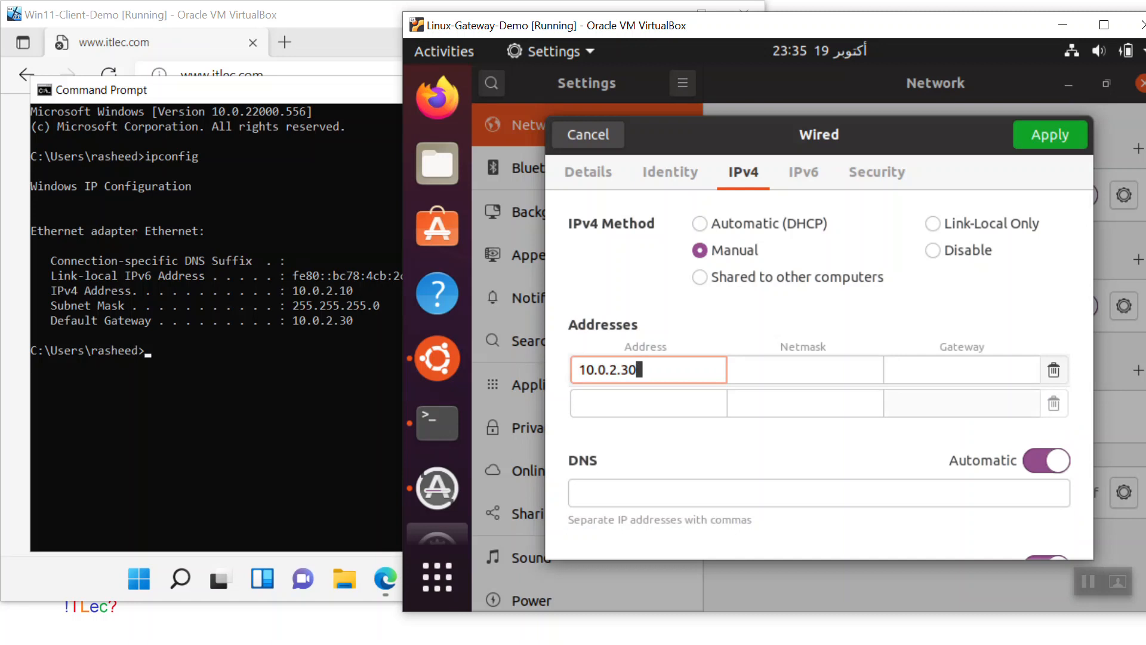
left_click(783, 371)
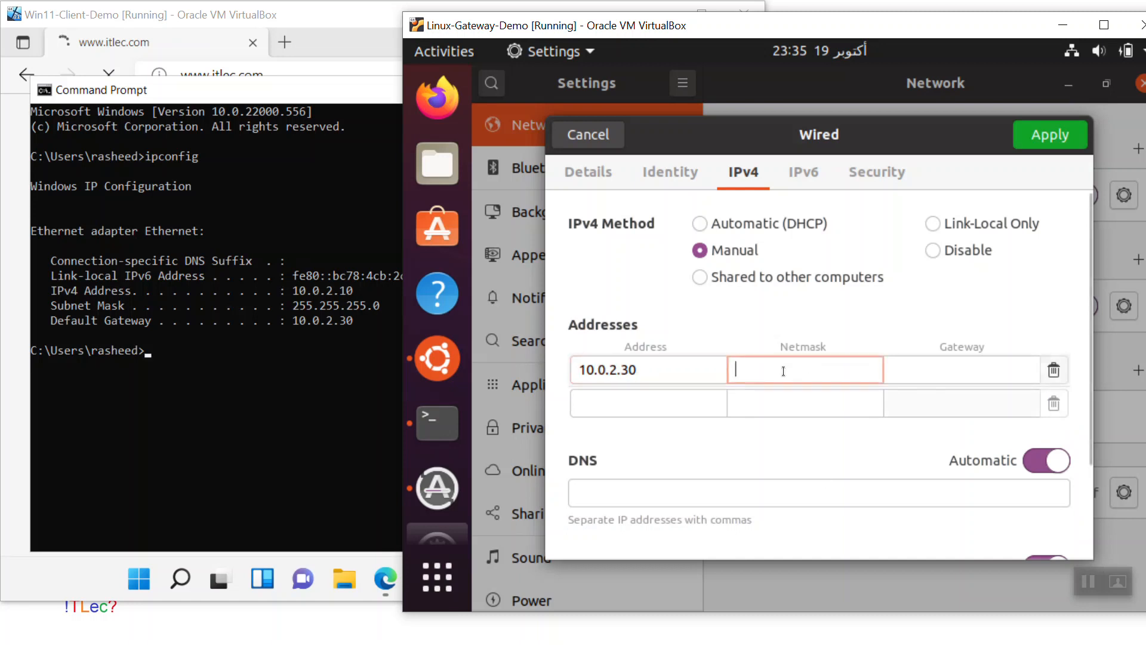
type("25")
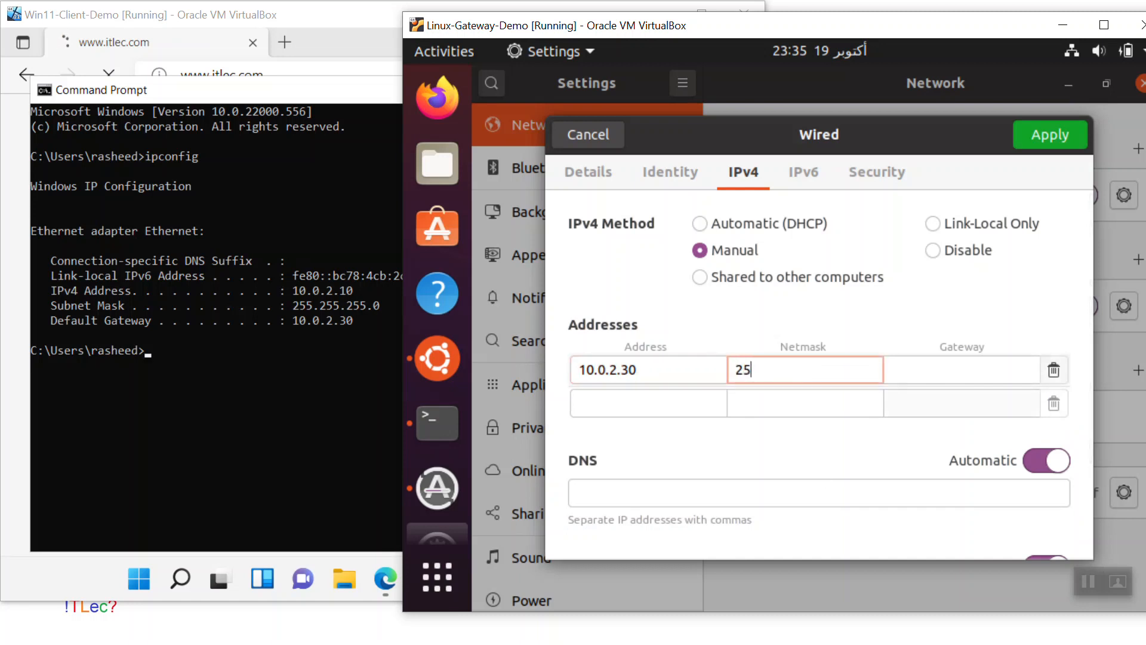
type("5.255.255.0")
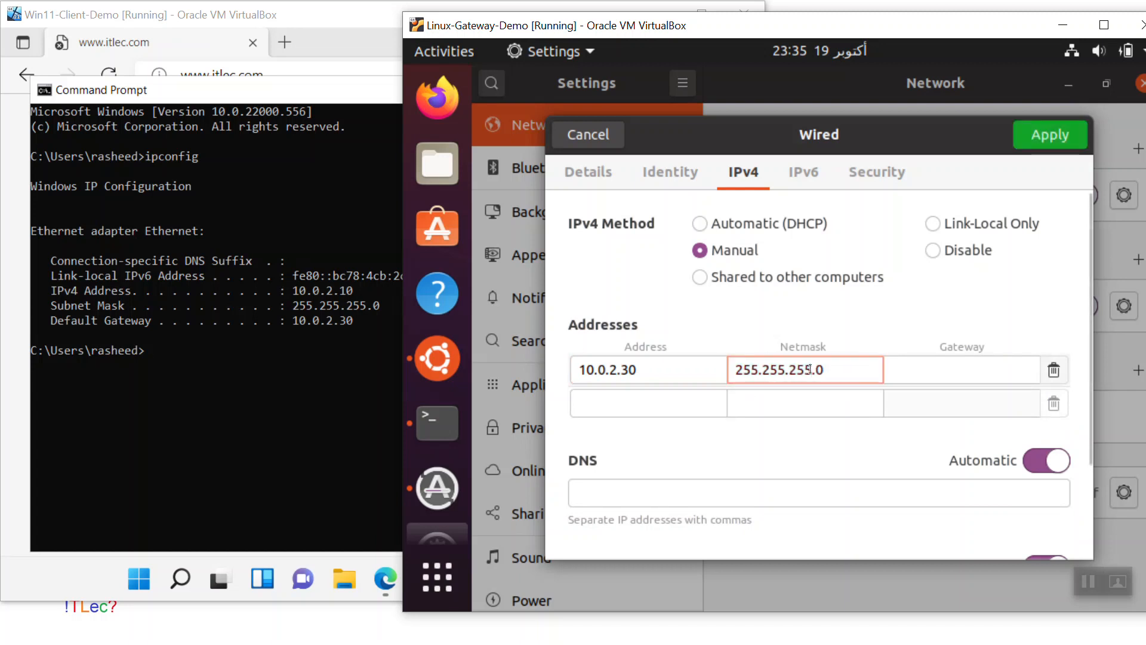
Step: Apply the wired IPv4 settings and restart the enp0s3 connection by turning it off and on
left_click(1033, 132)
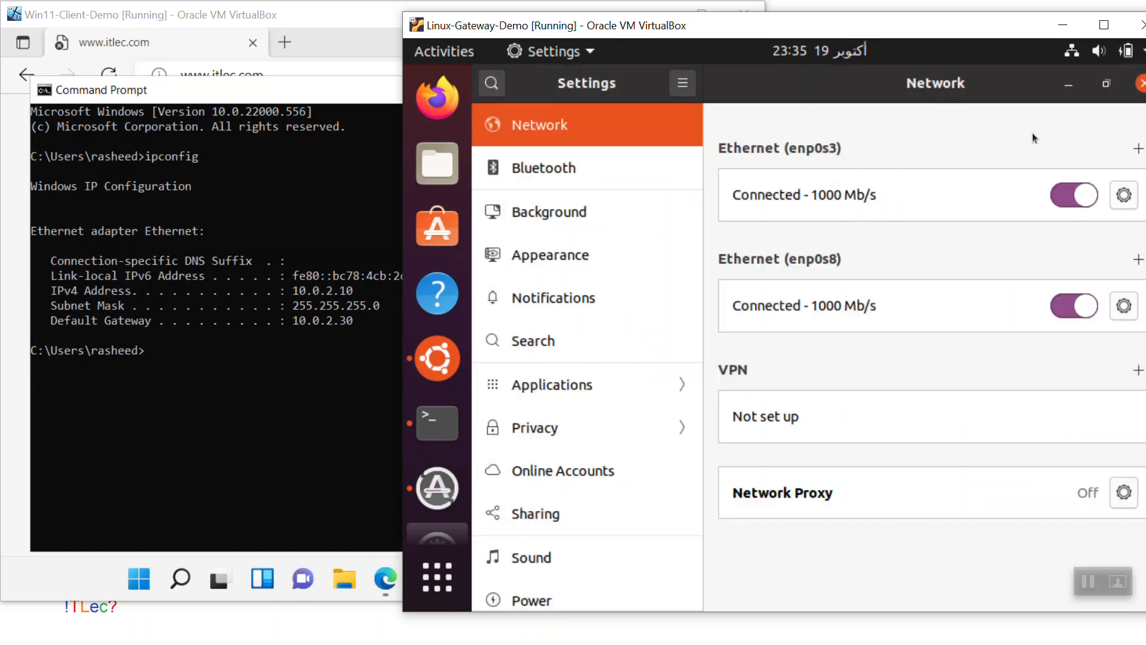
left_click(1061, 195)
left_click(1062, 196)
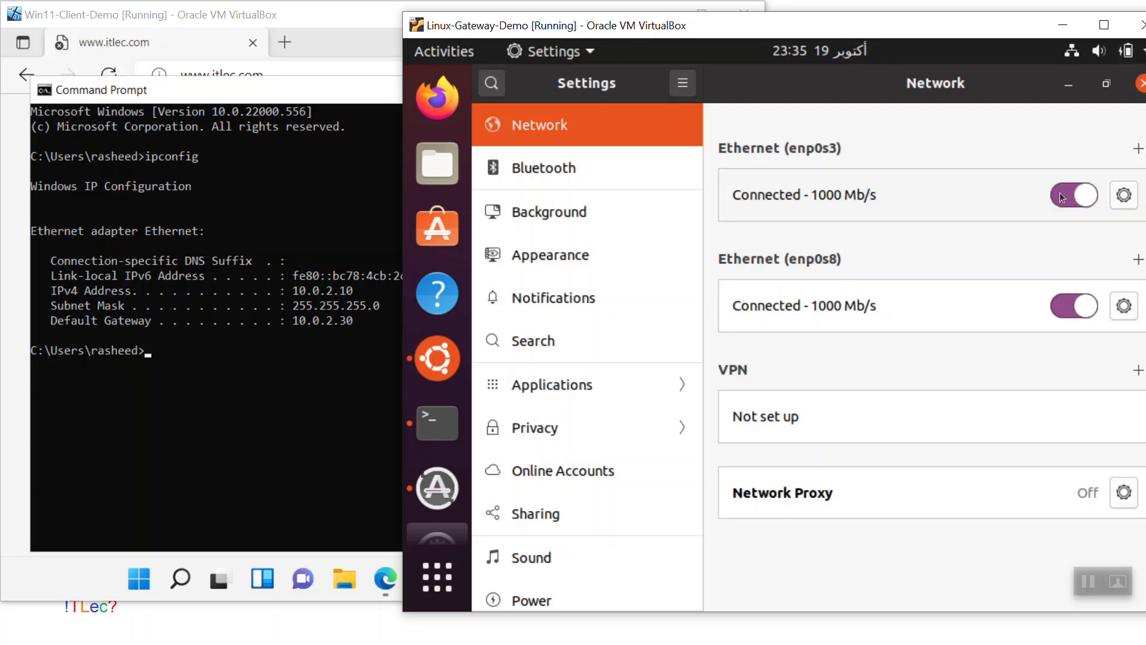
Step: Clear the gateway terminal and run ifconfig again to verify the address of enp0s3
left_click(440, 426)
type("clear")
key("Return")
key("Up")
key("Up")
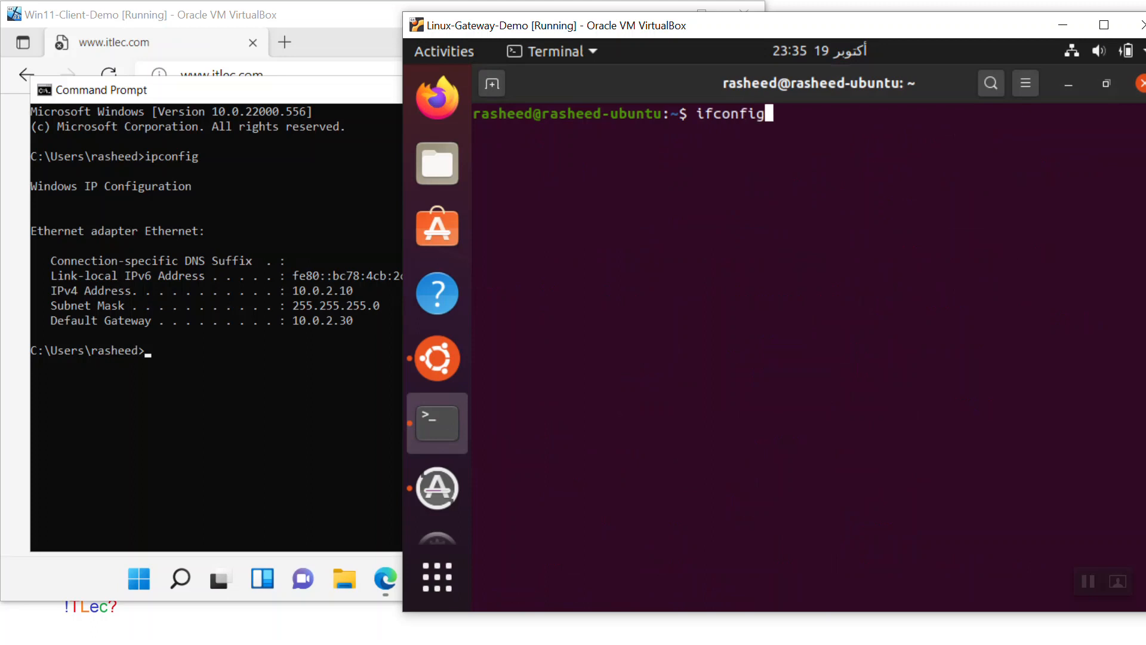
key("Return")
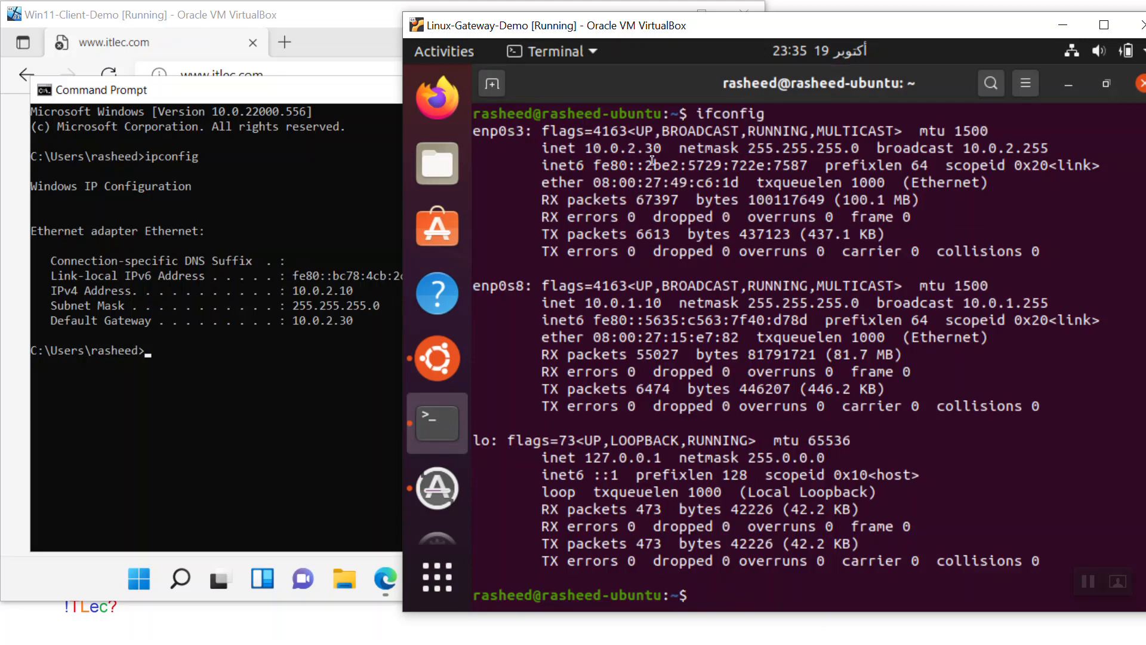
Step: Ping the gateway at 10.0.2.30 from the Windows client's Command Prompt
left_click(149, 381)
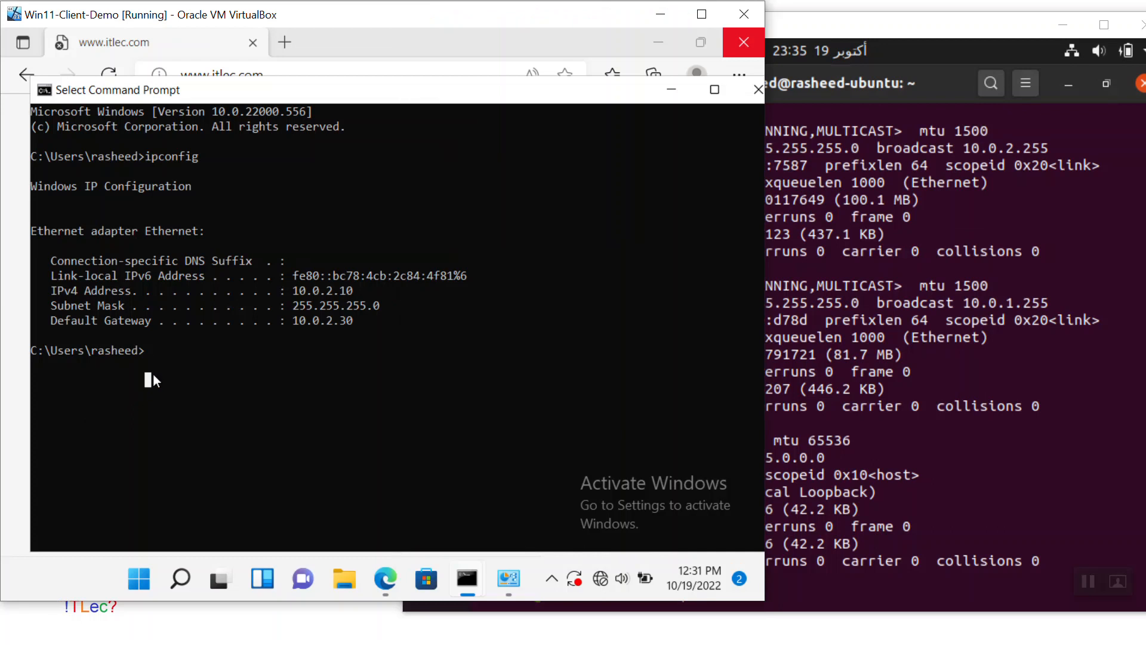
type("ping ")
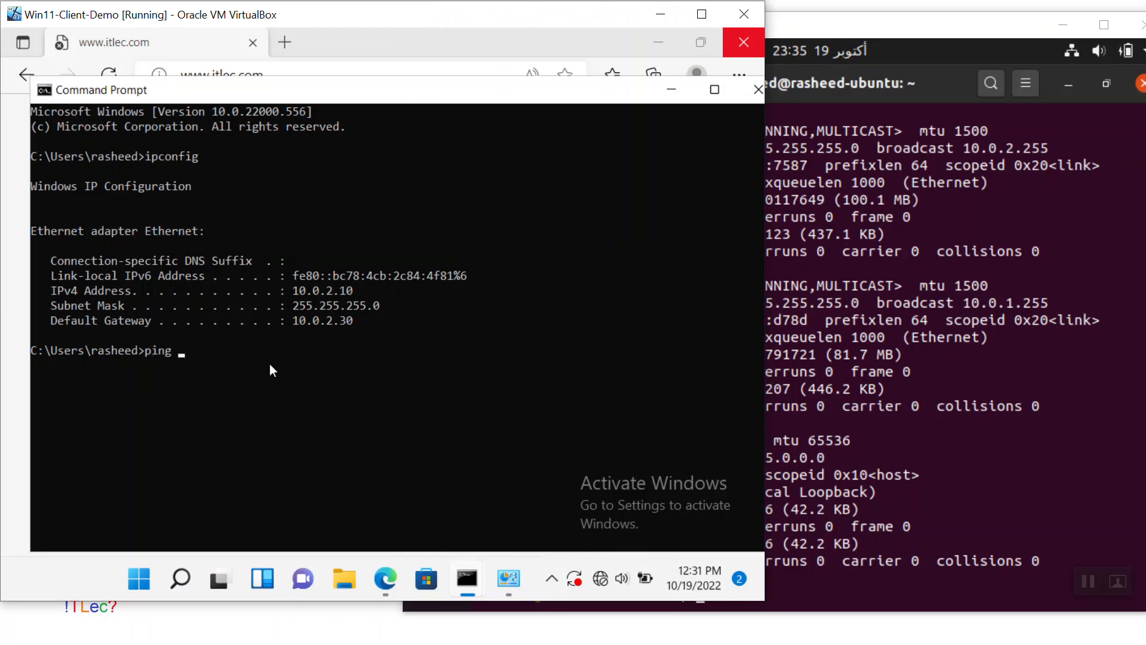
type("10.0.2.30")
key("Return")
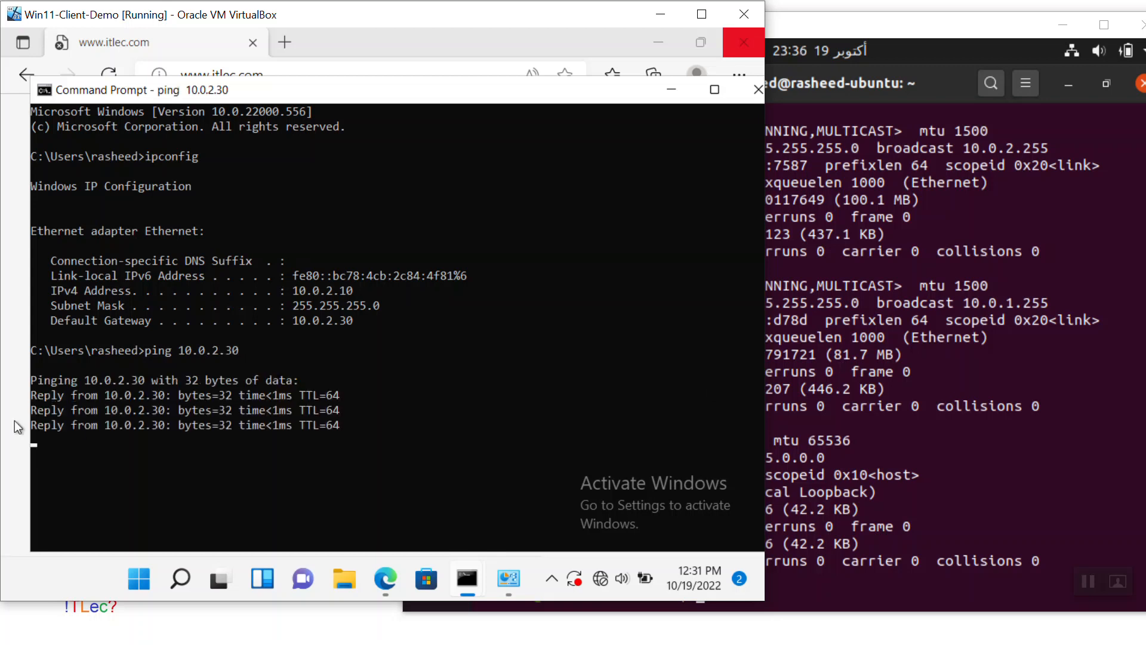
Step: Ping the Windows client at 10.0.2.10 from the Linux gateway's terminal
left_click(885, 346)
type("ping 10")
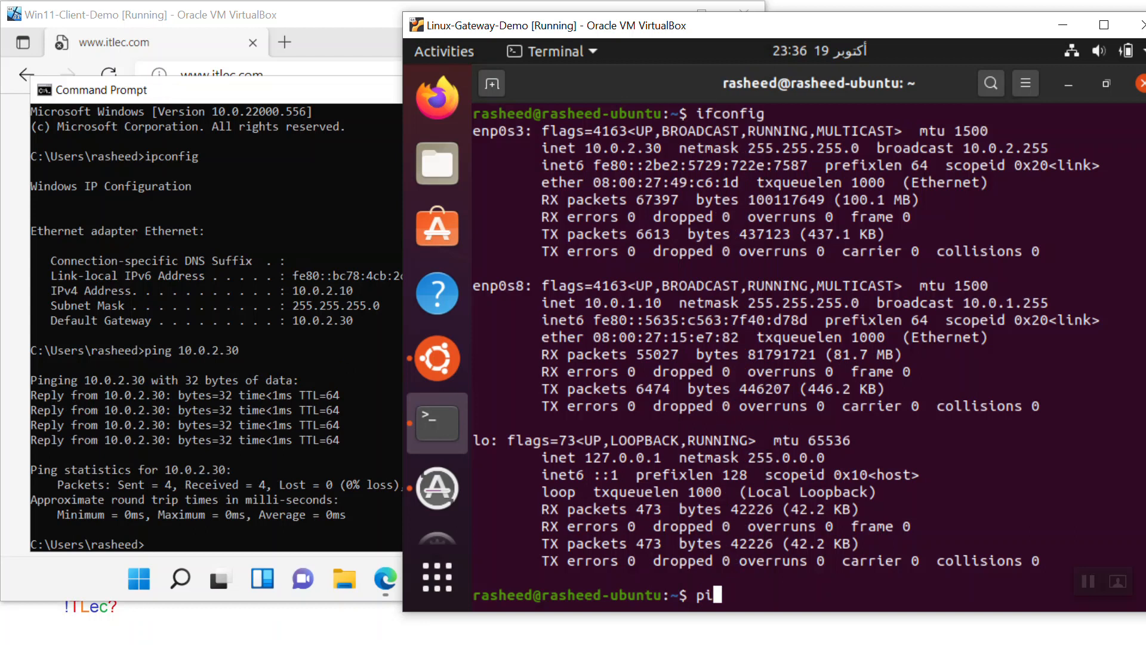
type(".0.")
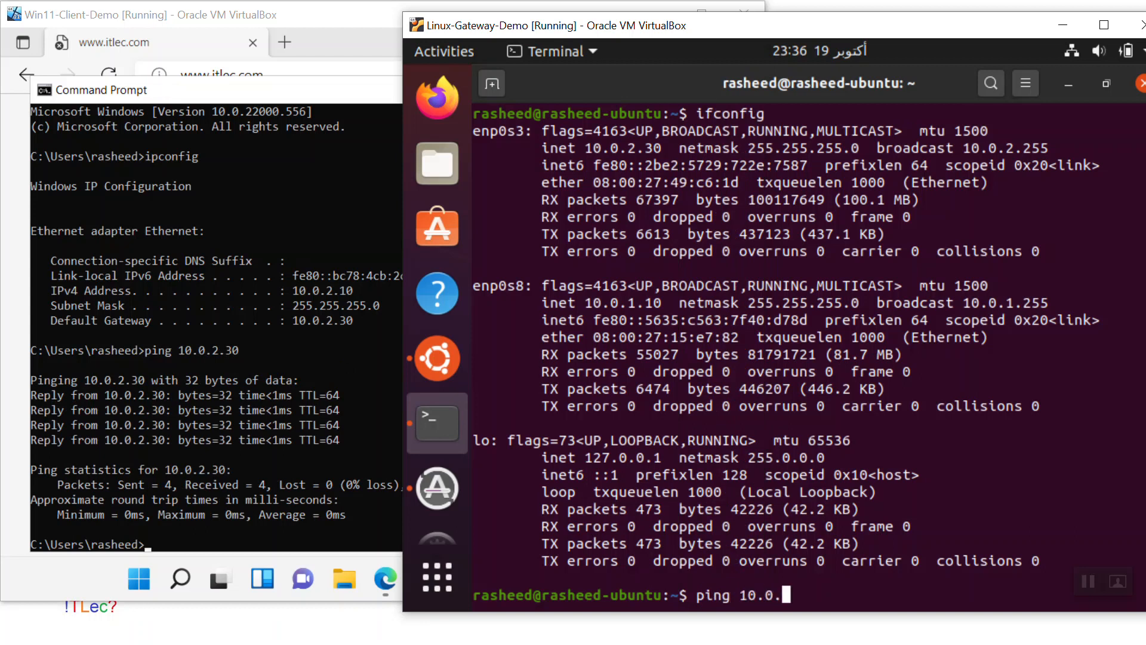
type("2.10")
key("Return")
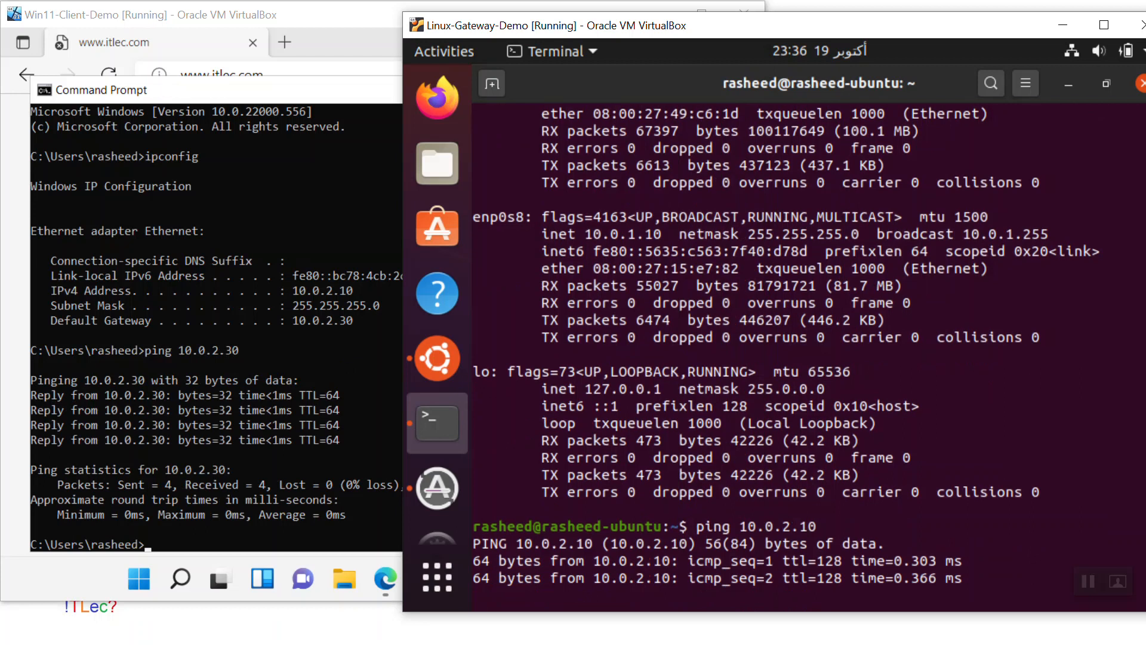
left_click(371, 271)
left_click(262, 306)
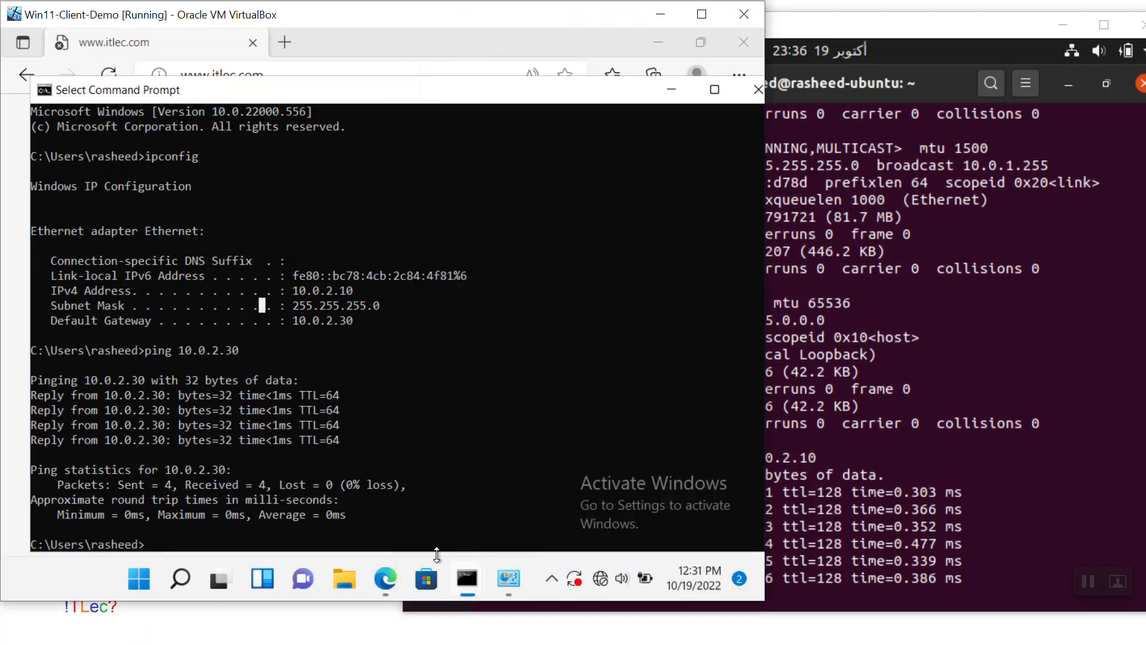
left_click(389, 578)
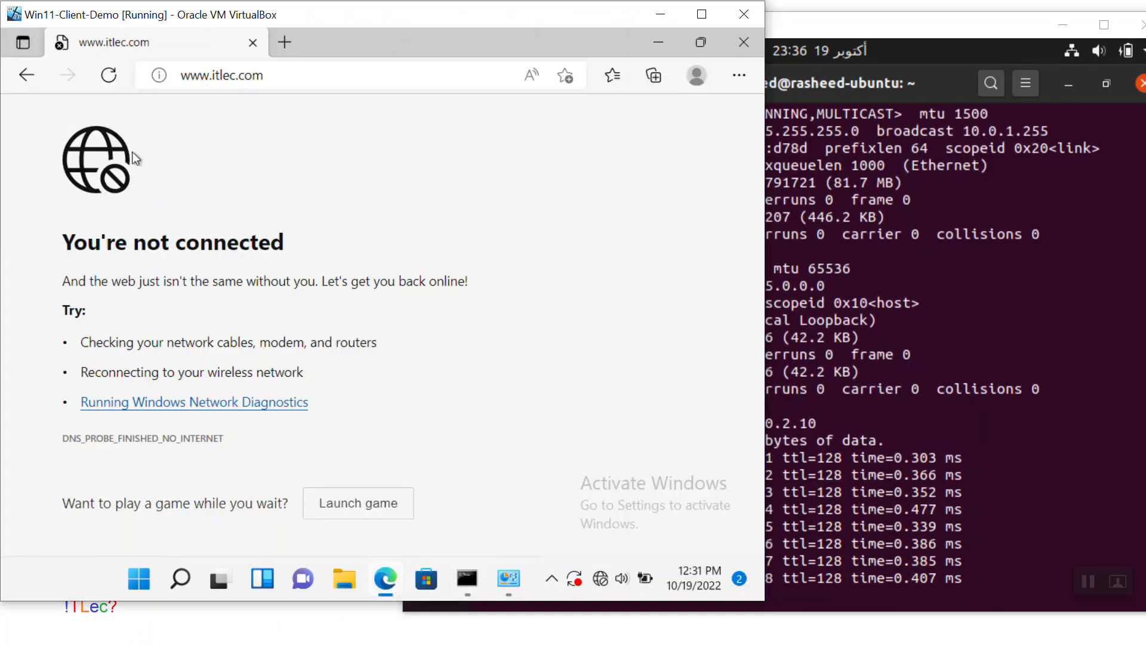
left_click(108, 74)
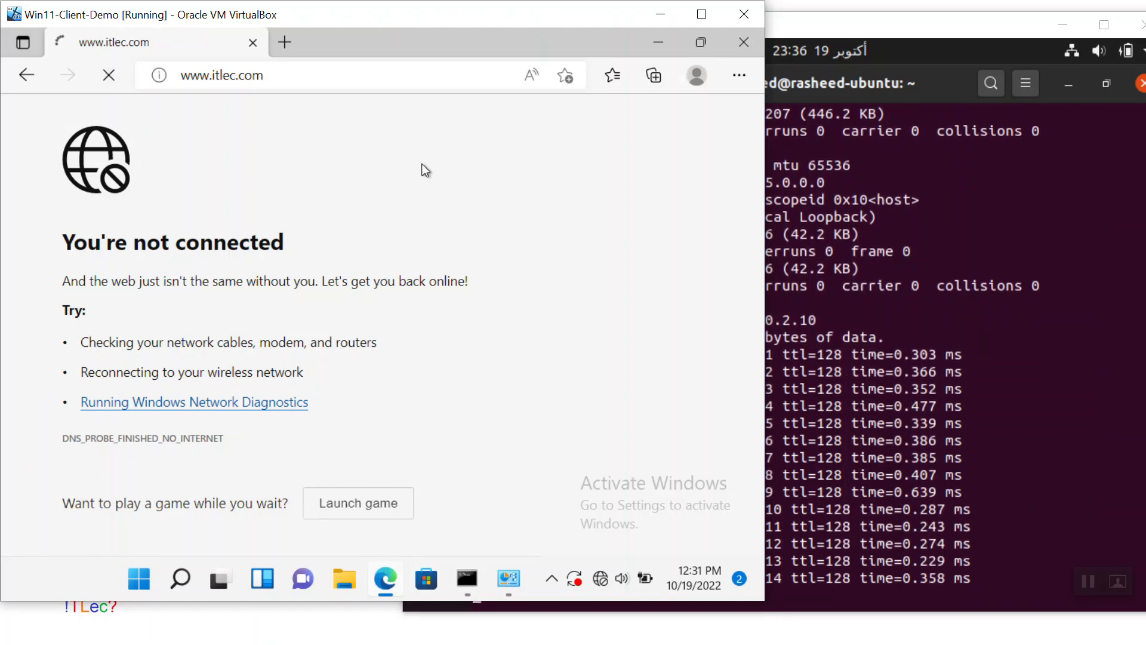
left_click(835, 25)
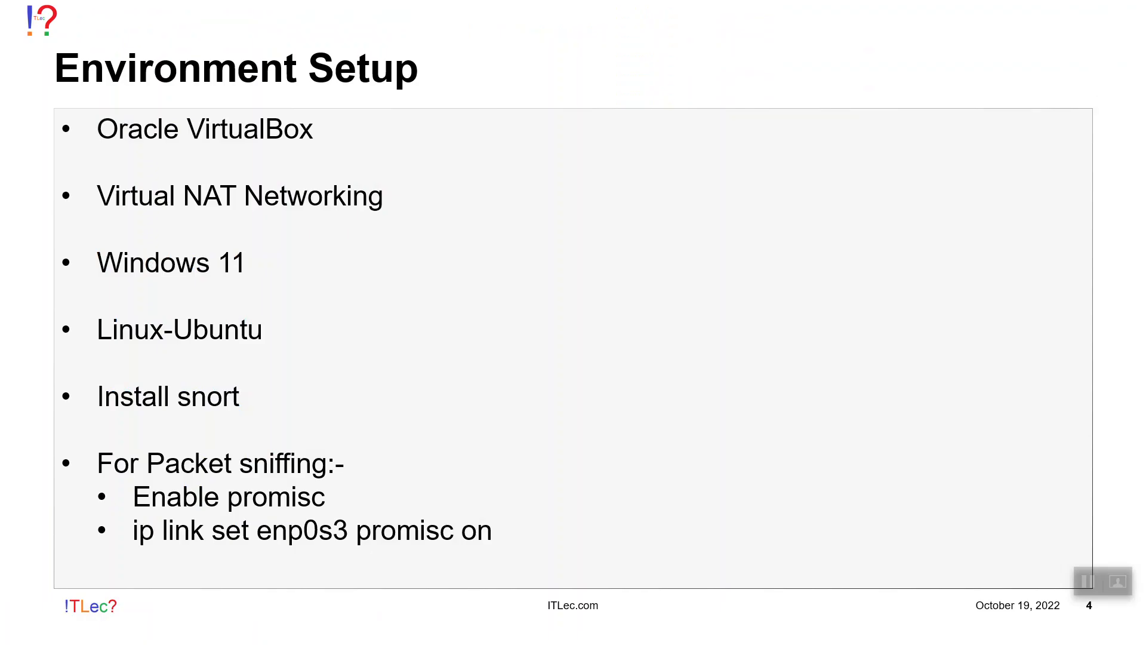
key("Right")
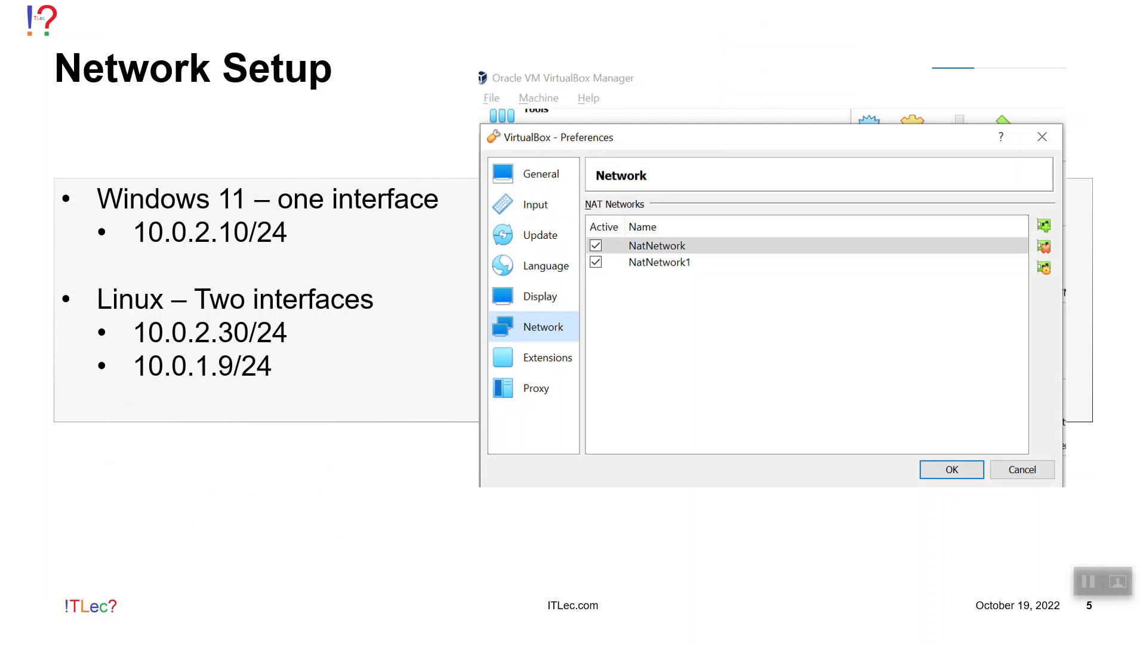
key("Right")
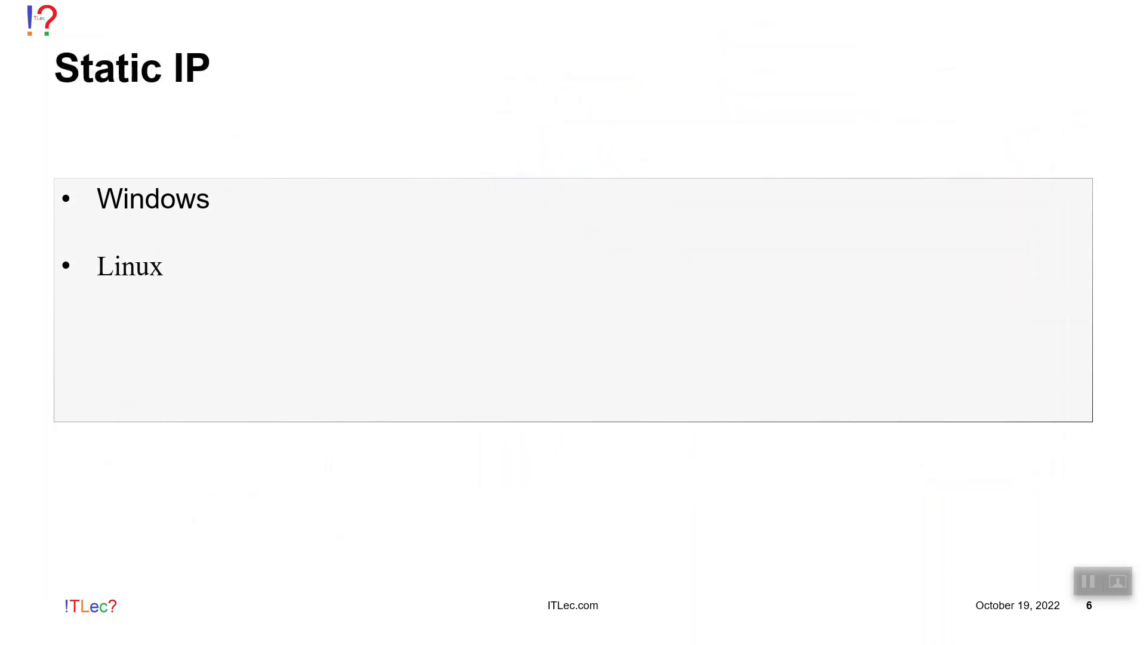
key("Right")
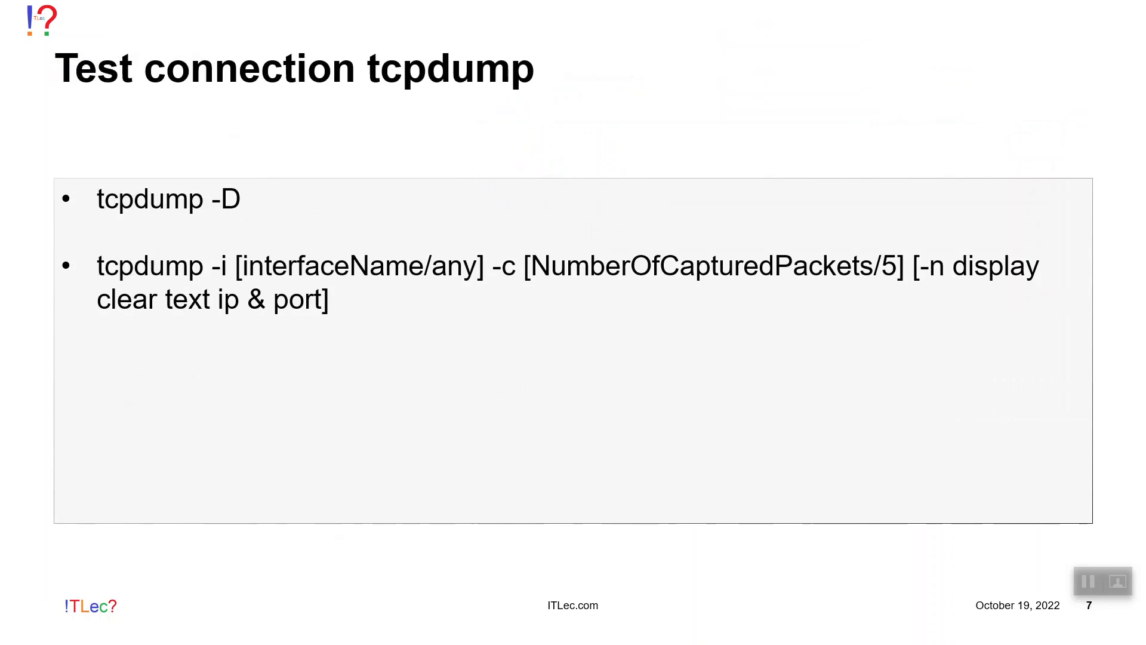
Step: Replace the pending sudo -i command in the gateway's root terminal with tcpdump -i enp0s3 -n and run it
key("alt+Tab")
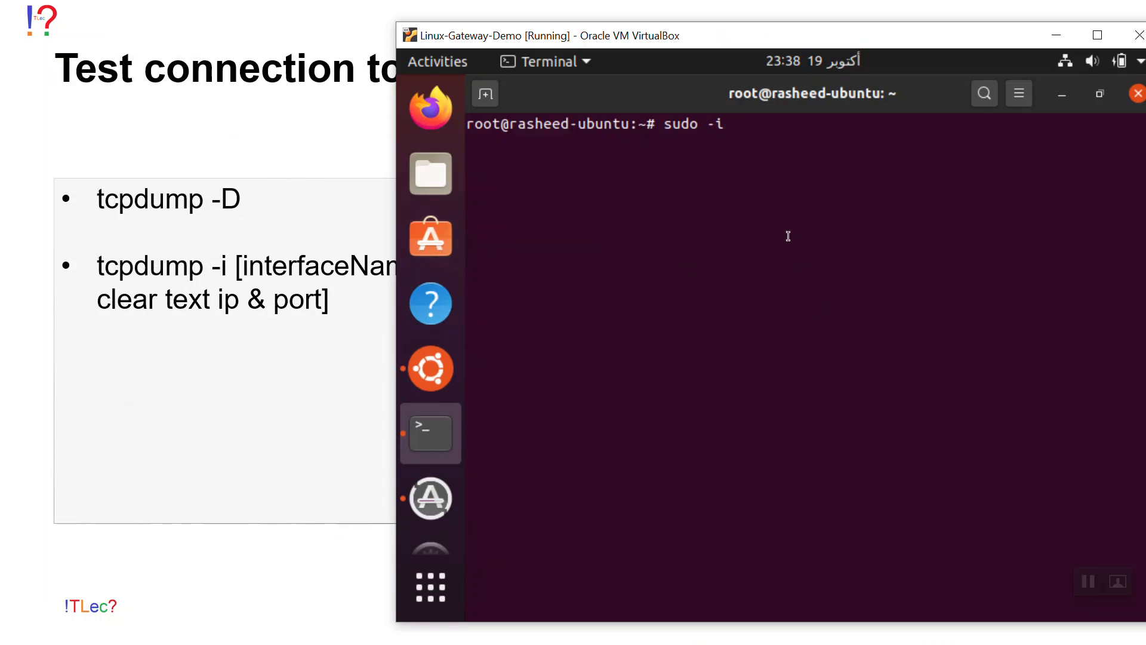
key("BackSpace")
key("BackSpace")
key("BackSpace")
key("BackSpace")
key("BackSpace")
key("BackSpace")
key("BackSpace")
key("Up")
key("Up")
key("Up")
key("Up")
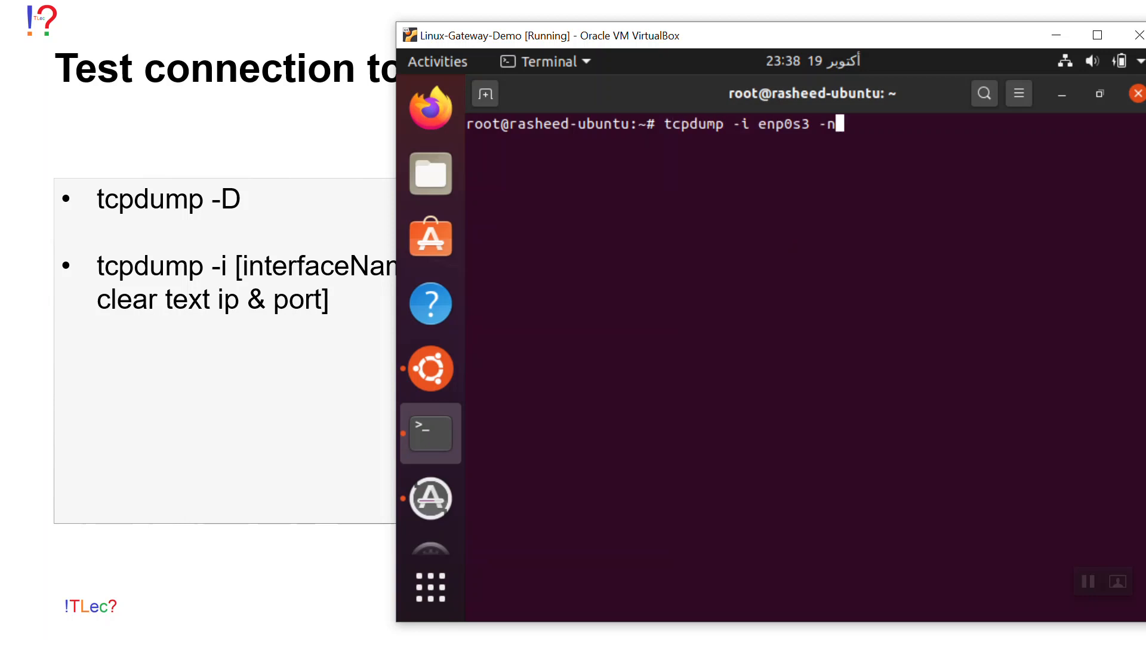
key("Return")
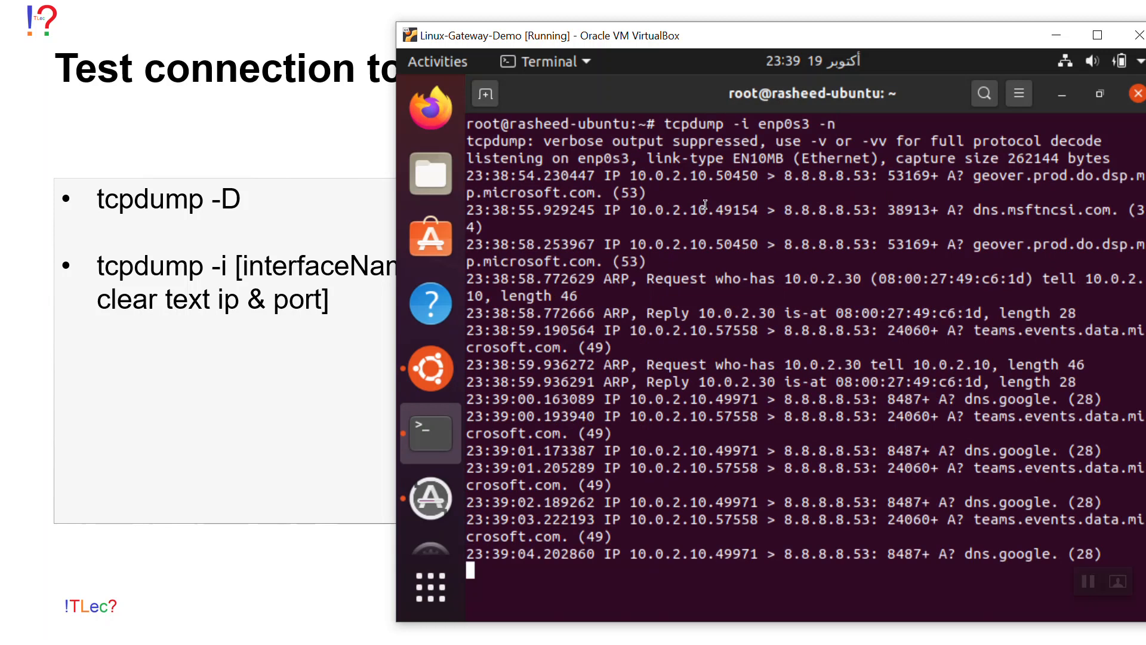
Step: Arrange the Windows client and Linux gateway VM windows side by side so the browser and packet capture are both in view
left_click_drag(593, 43, 658, 40)
left_click(314, 285)
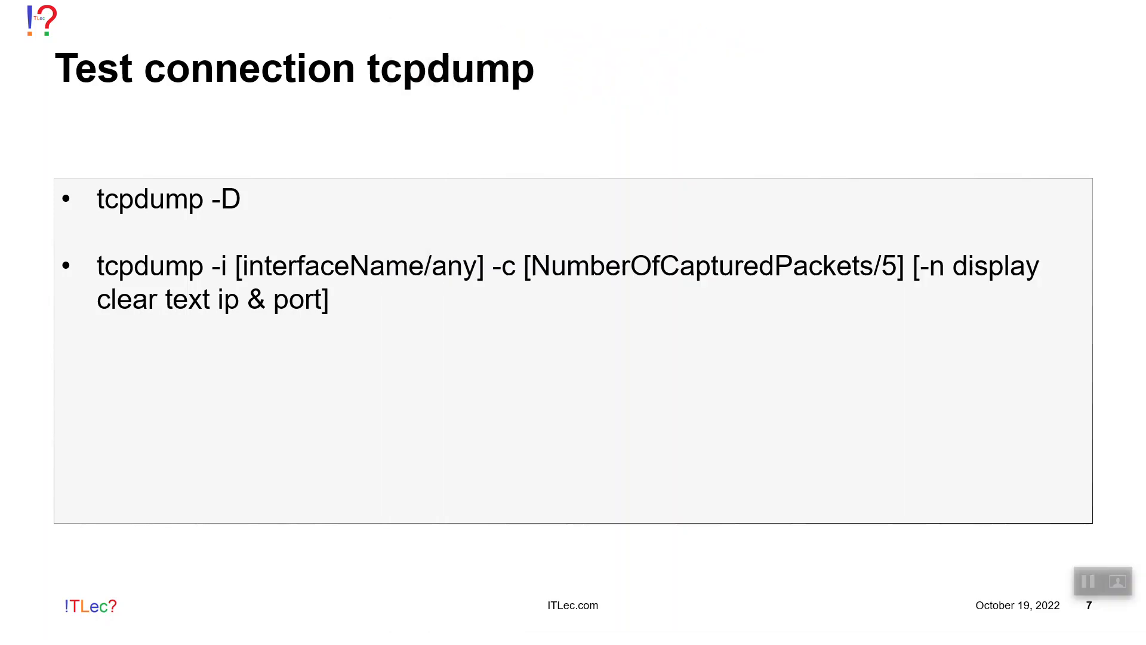
key("alt+Tab")
key("alt+Tab")
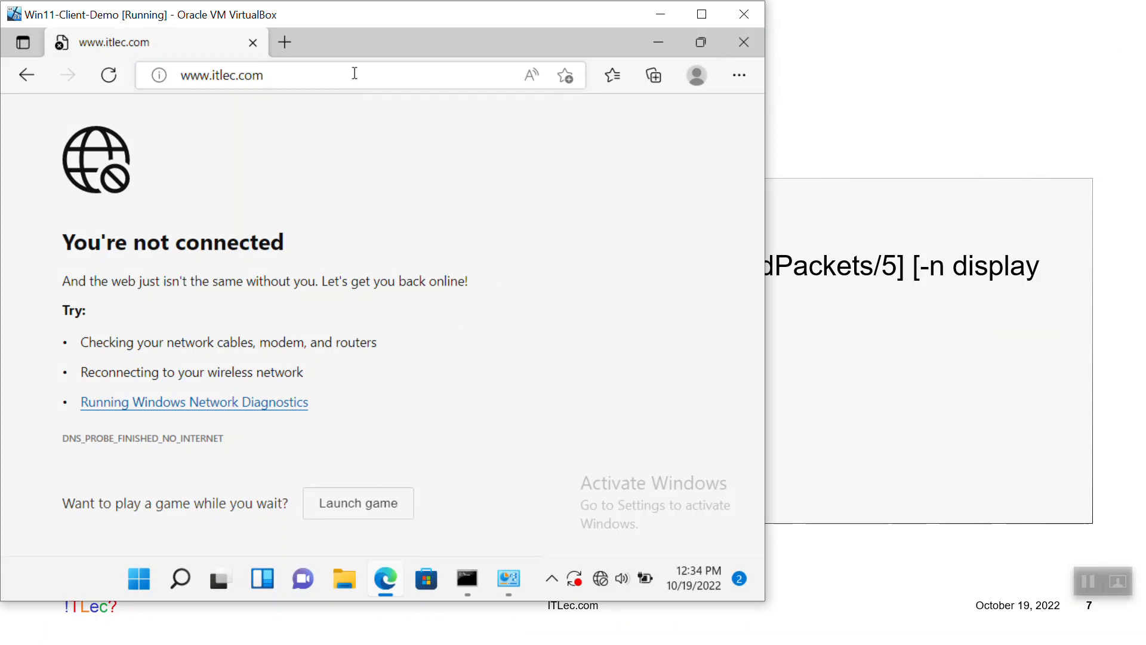
left_click_drag(382, 13, 335, 62)
key("alt+Tab")
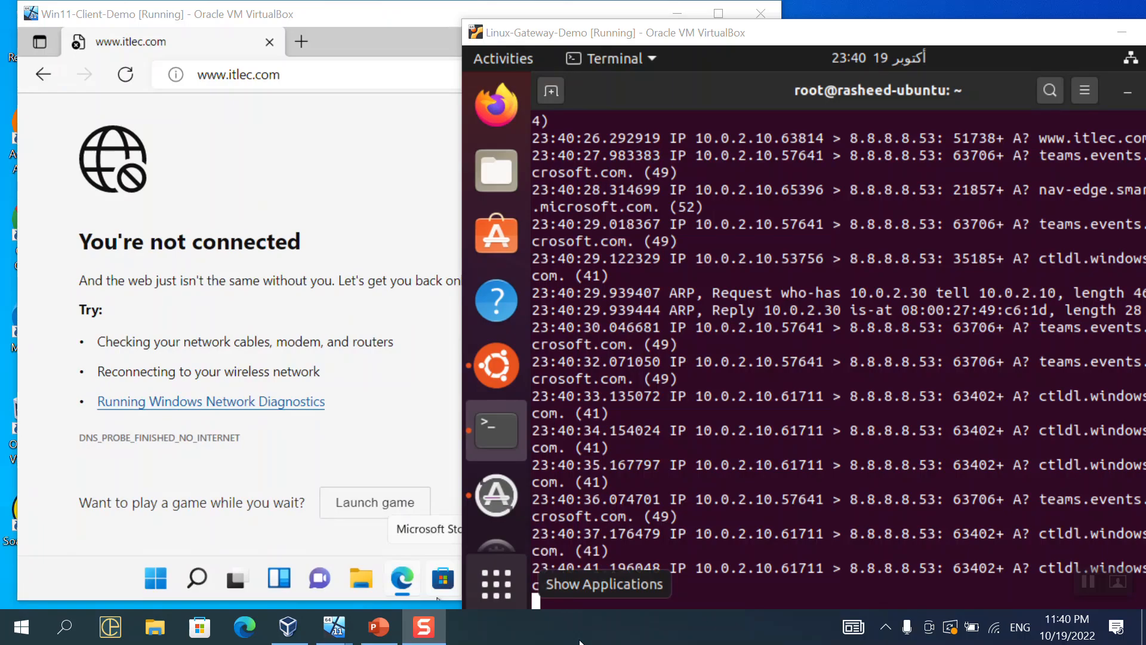
left_click(109, 172)
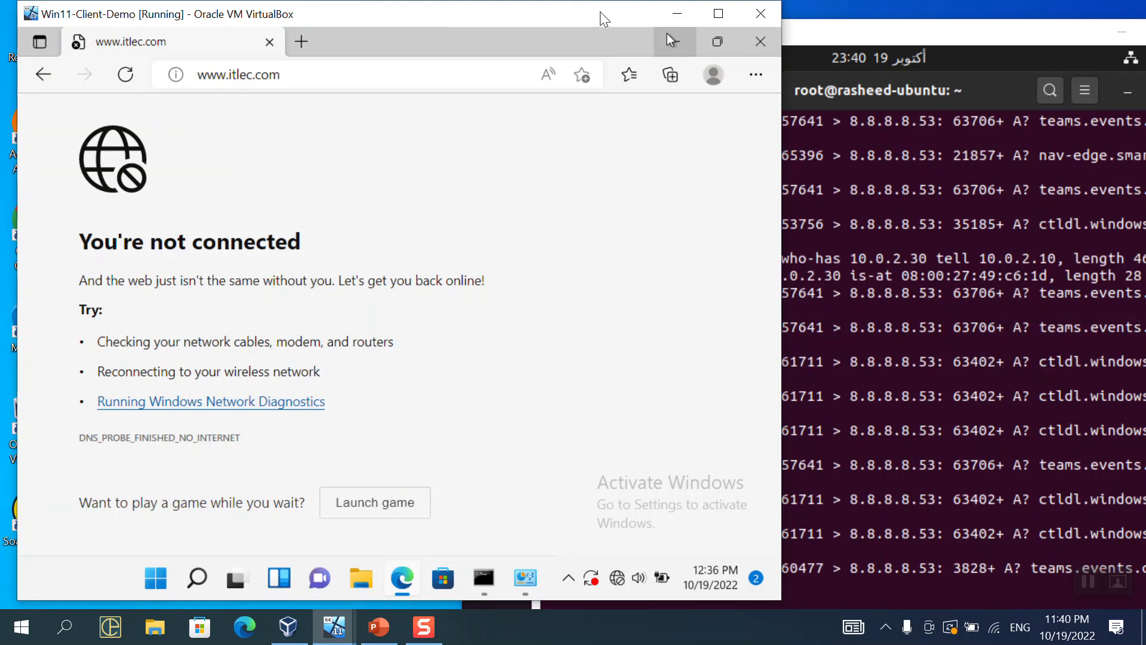
left_click_drag(601, 12, 485, 21)
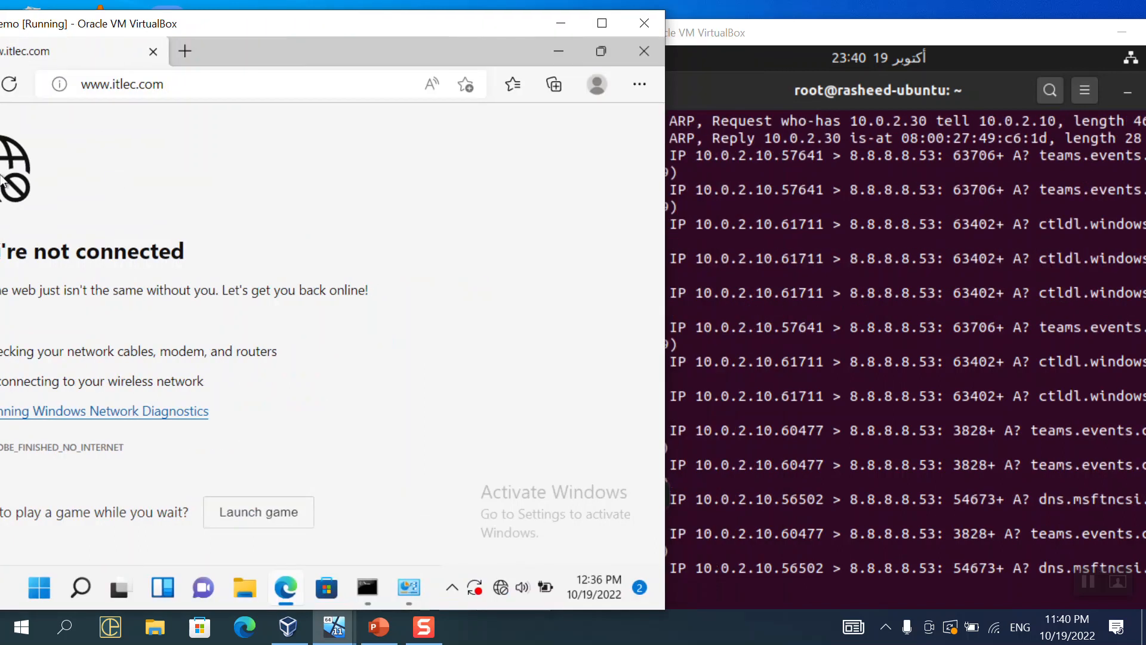
left_click(204, 81)
key("Return")
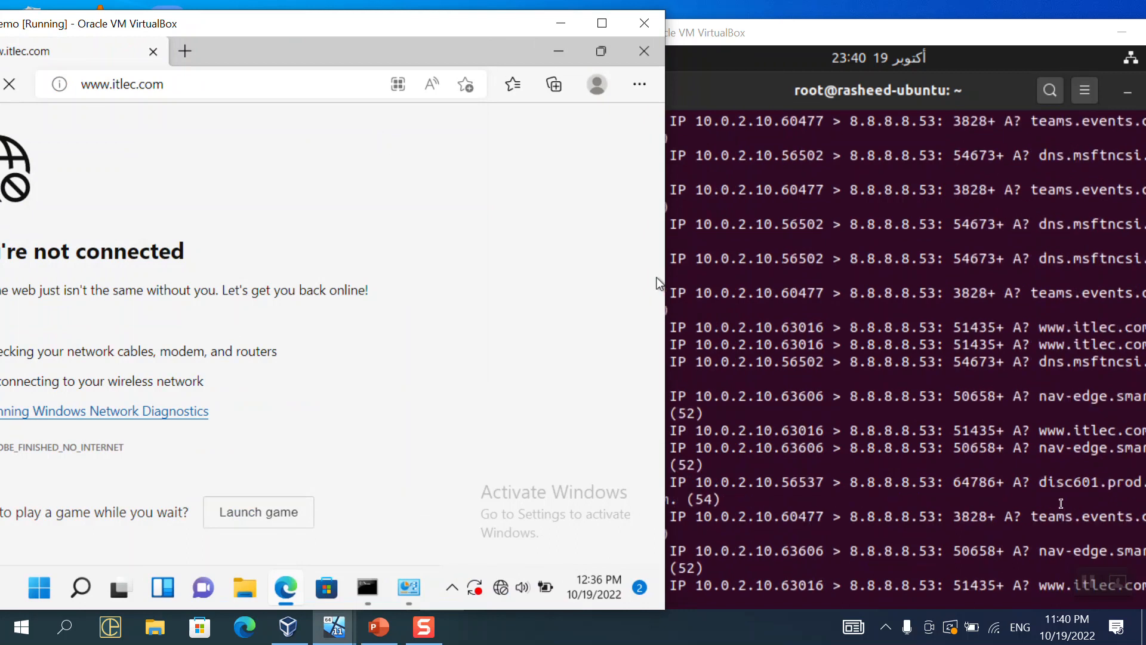
left_click(1057, 369)
left_click_drag(1057, 369, 534, 290)
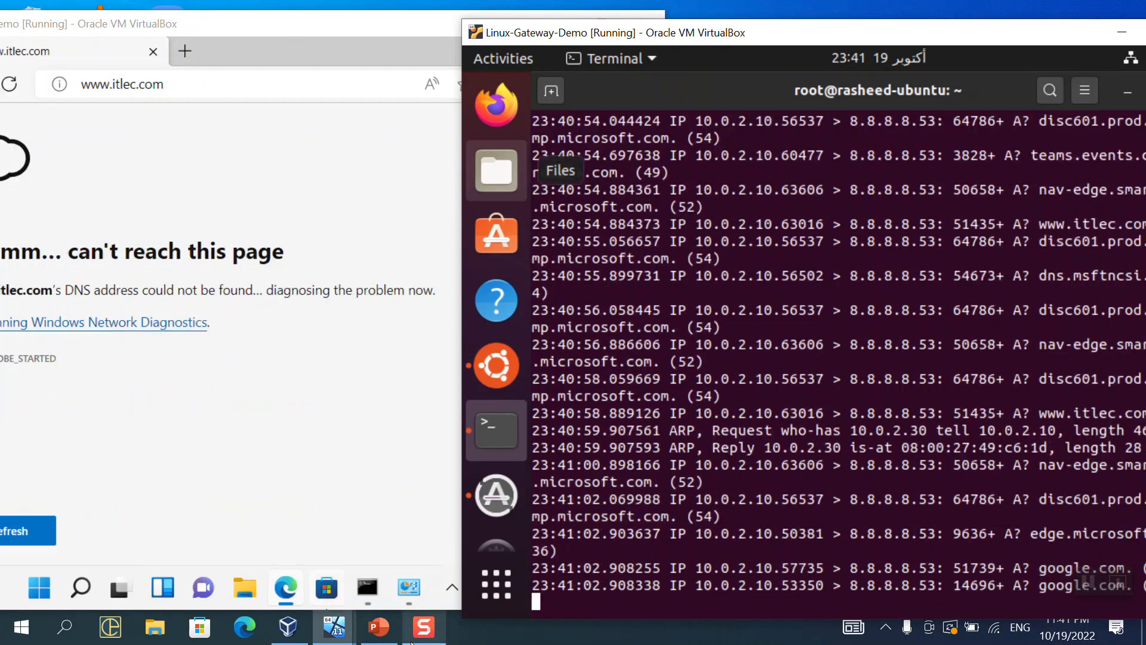
Step: Switch to the Network.pptx presentation in PowerPoint and show the Setup Gateway slide, slide 8, full screen
left_click(378, 631)
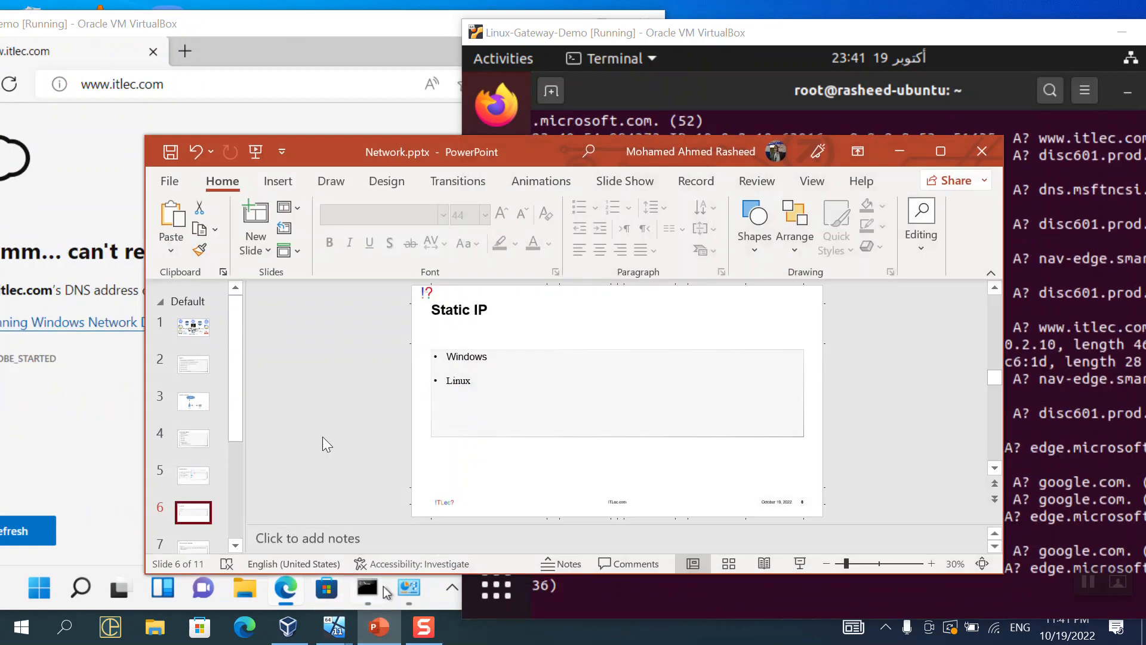
left_click_drag(237, 435, 237, 470)
left_click(181, 488)
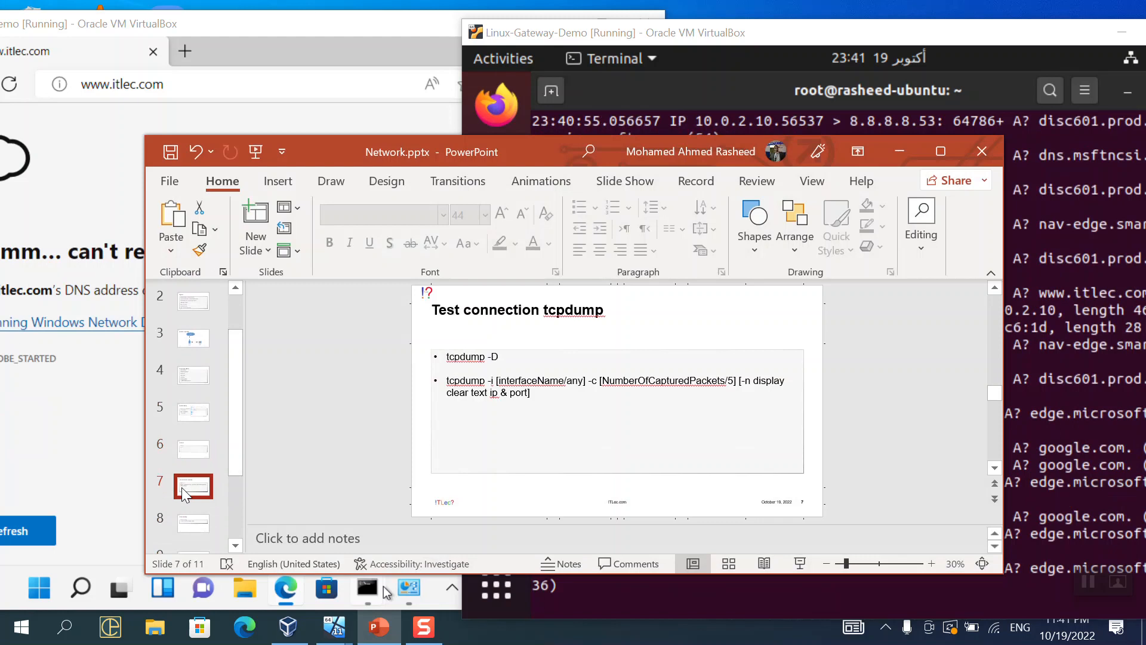
left_click(186, 519)
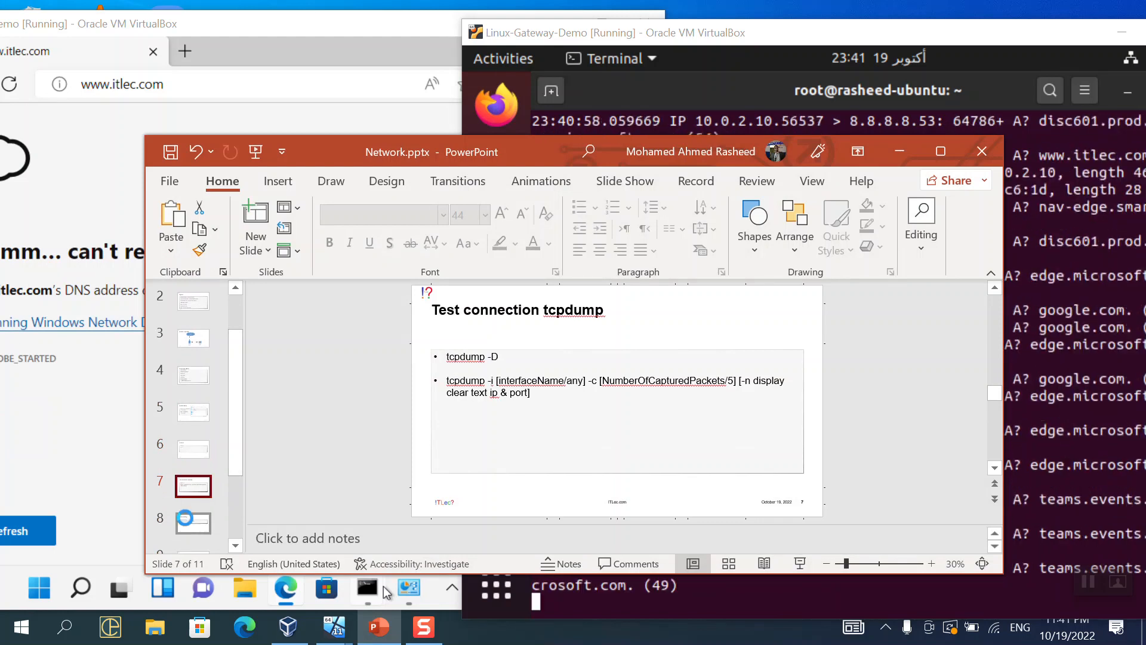
key("Right")
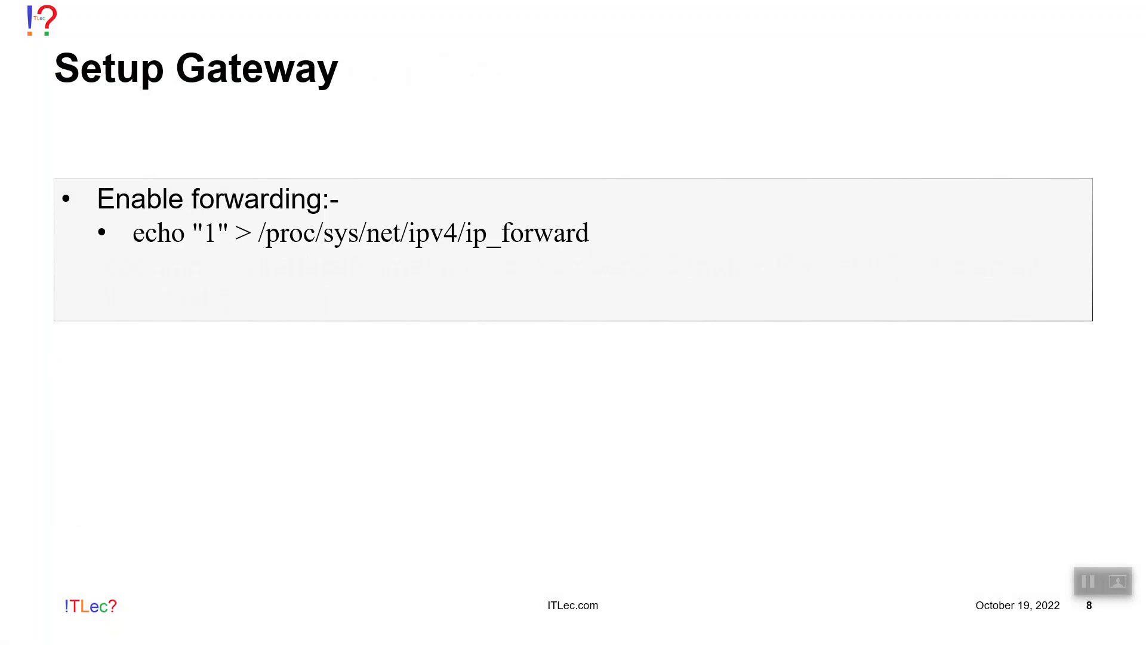
Step: Enable IP forwarding on the gateway by running echo "1" >/proc/sys/net/ipv4/ip_forward in the root terminal
key("alt+Tab")
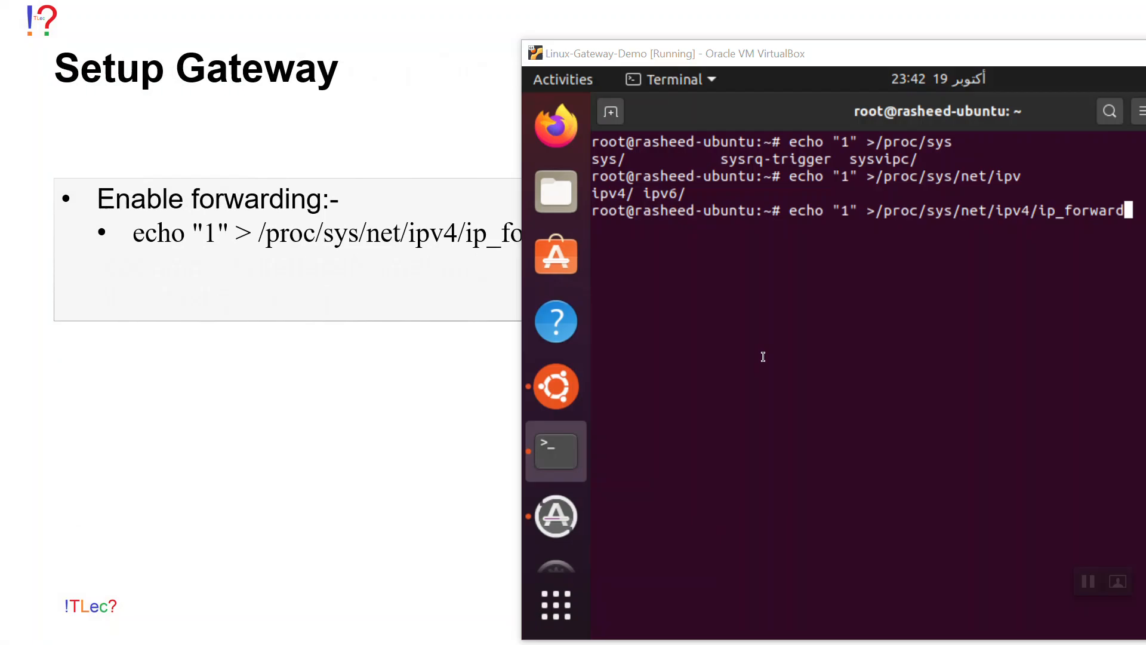
key("Return")
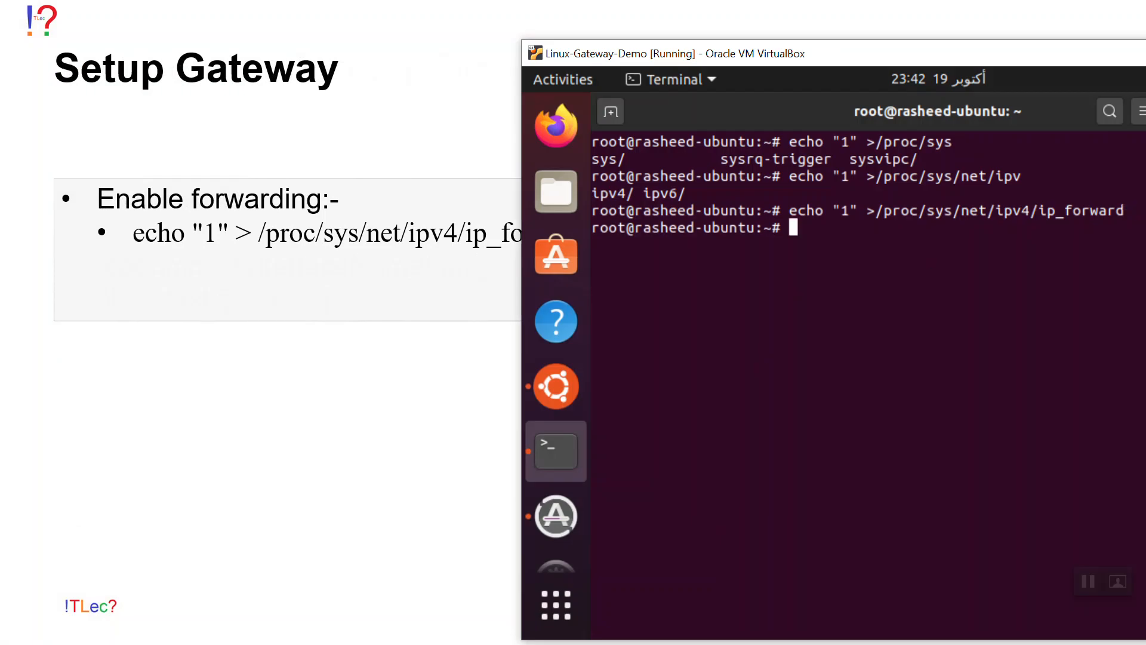
left_click(400, 306)
key("alt+Tab")
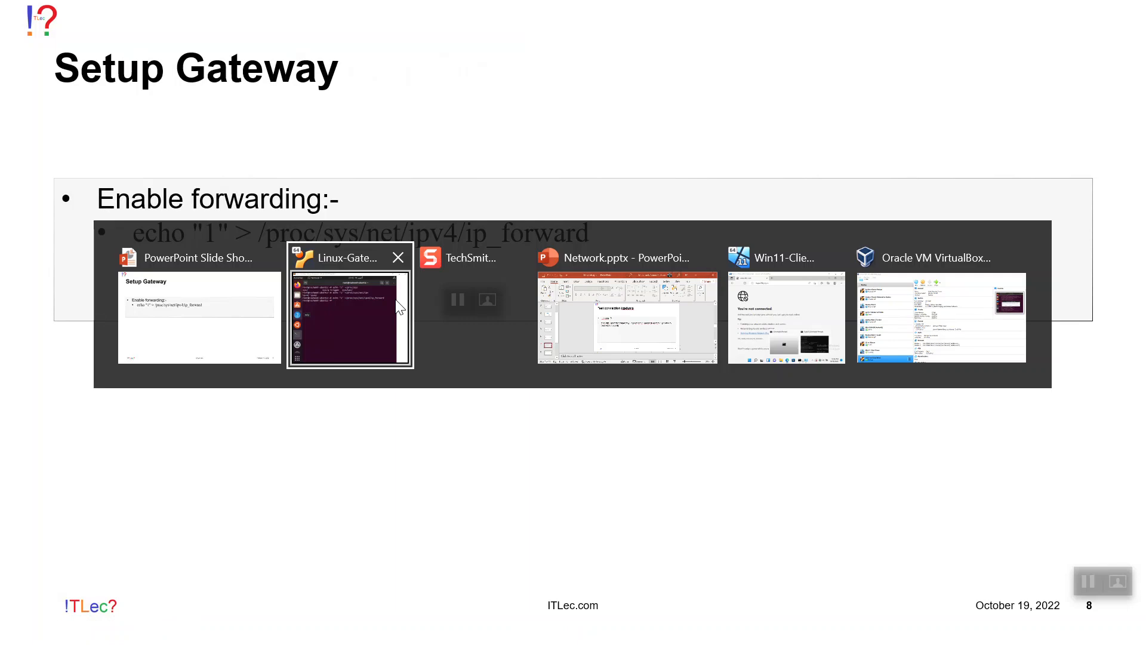
key("alt+Tab")
key("alt+Tab")
key("alt+Tab")
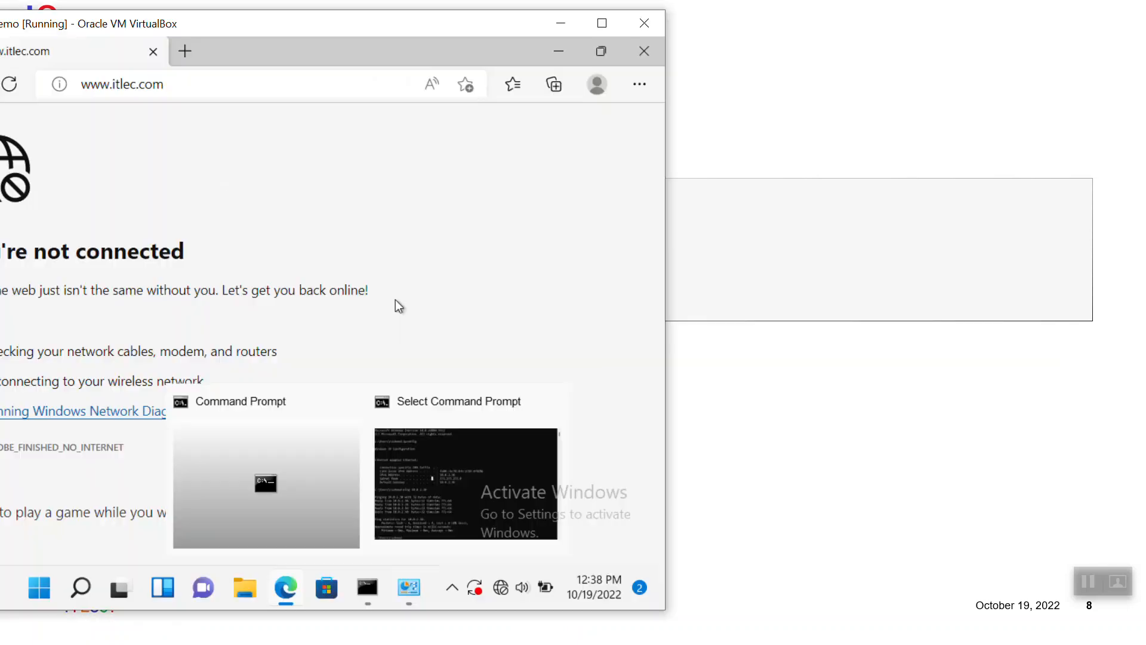
left_click(4, 91)
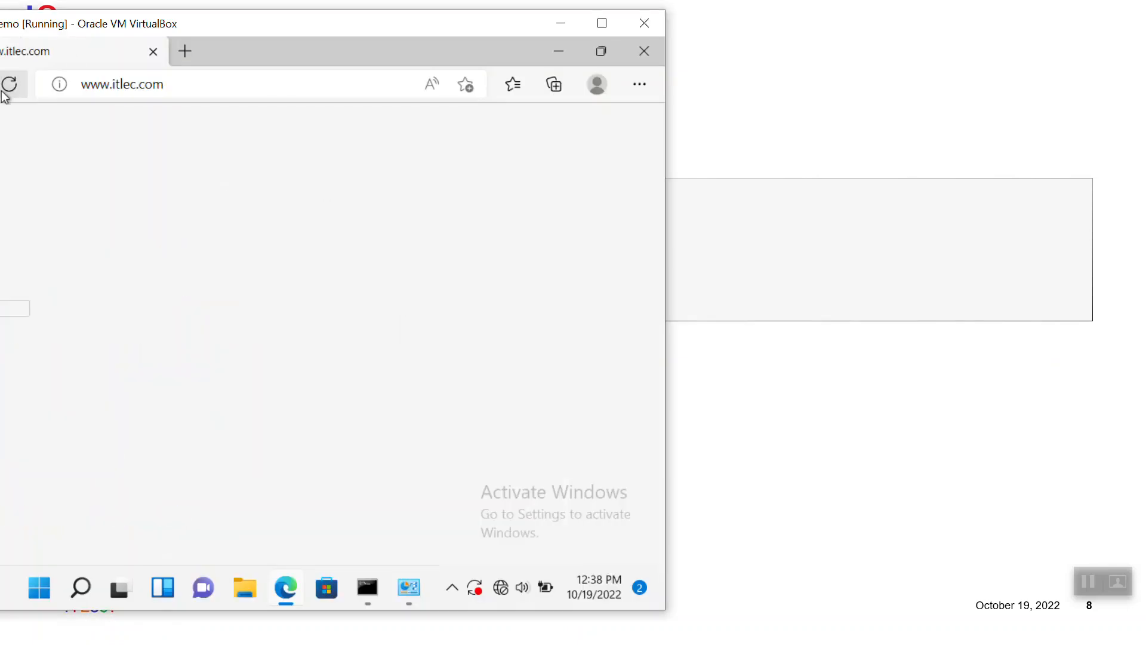
left_click_drag(31, 34, 259, 47)
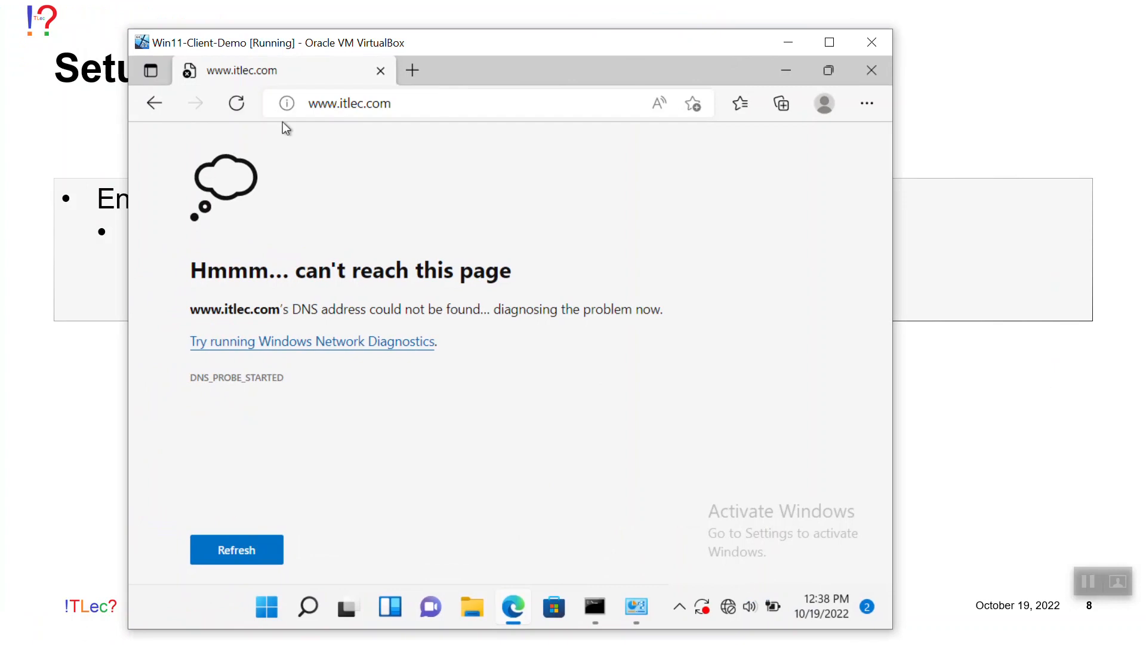
left_click(237, 103)
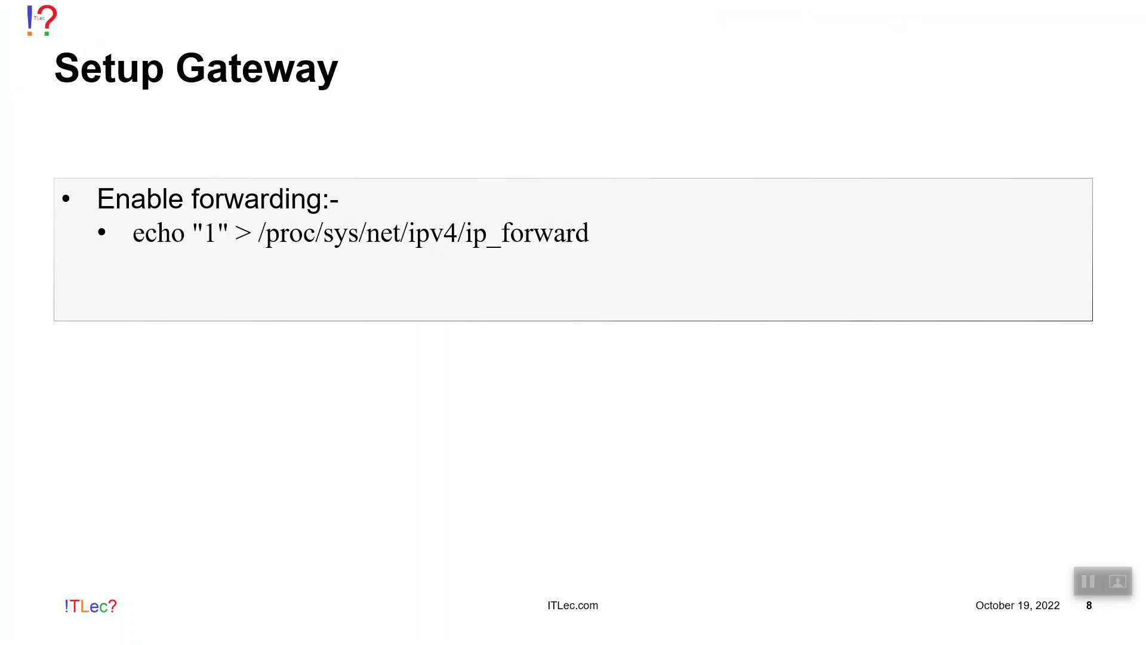
key("Right")
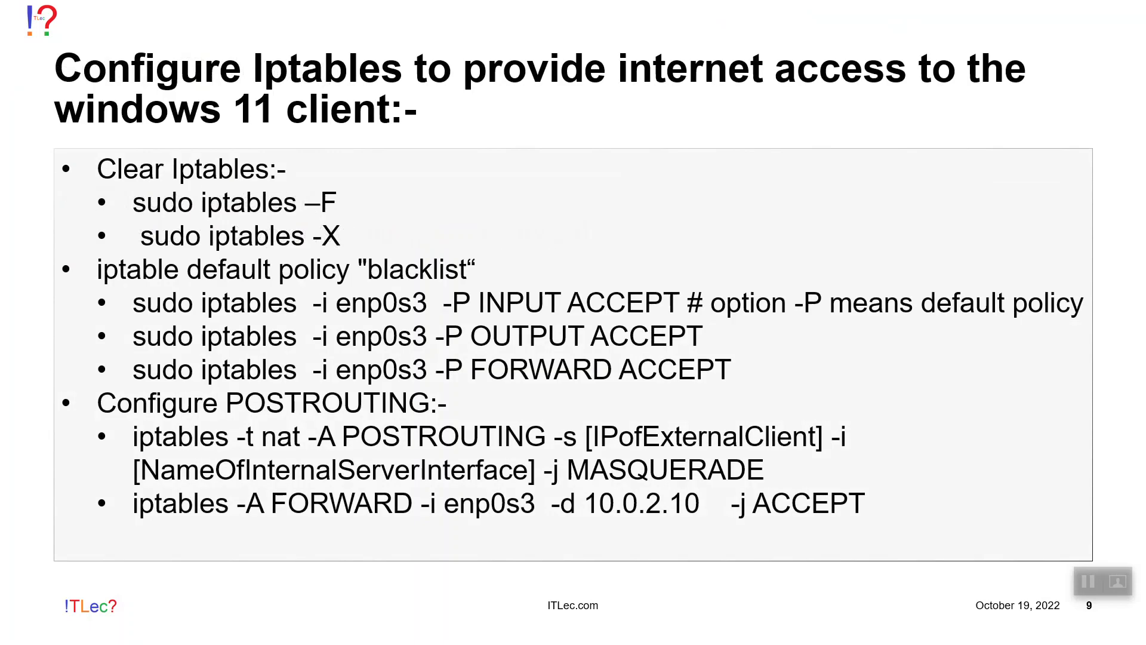
Step: Switch to the gateway's root terminal and try the NAT rule without its interface option: iptables -t nat -A POSTROUTING -s 10.0.2.10 -j MASQUERADE2
key("Right")
key("Left")
key("alt+Tab")
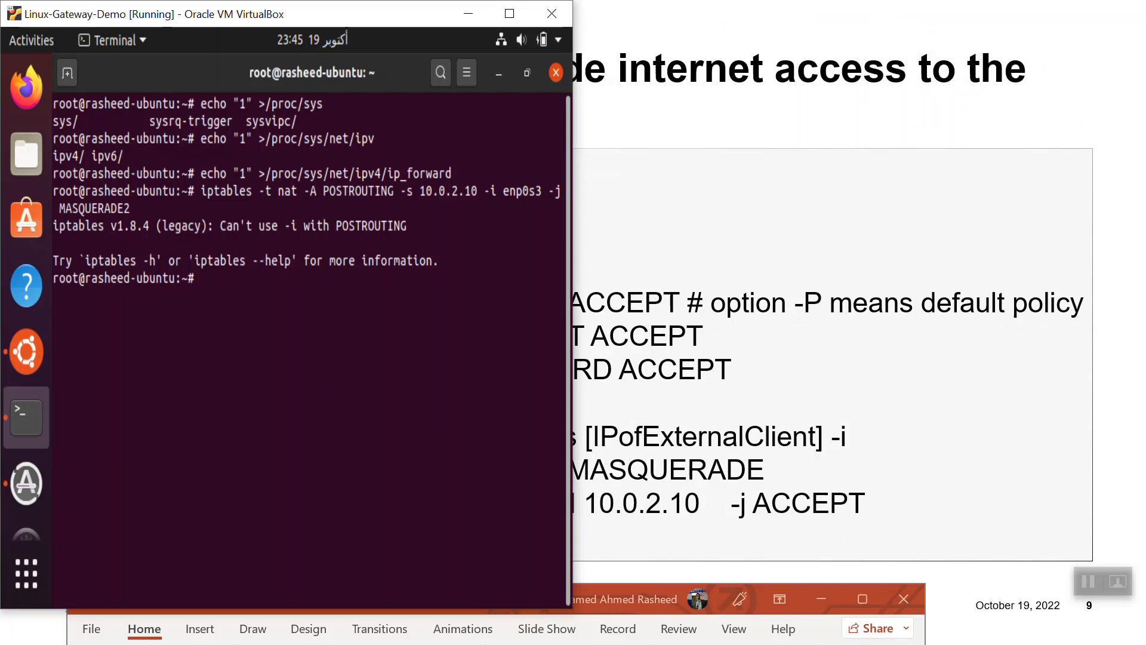
key("Up")
key("Left")
key("Left")
key("Left")
key("Left")
key("Left")
key("Left")
key("Left")
key("Left")
key("Left")
key("Left")
key("Left")
key("Left")
key("Left")
key("Left")
key("Left")
key("Left")
key("Left")
key("Left")
key("Right")
key("Right")
key("Right")
key("Right")
key("BackSpace")
key("BackSpace")
key("BackSpace")
key("BackSpace")
key("BackSpace")
key("BackSpace")
key("BackSpace")
key("BackSpace")
key("BackSpace")
key("BackSpace")
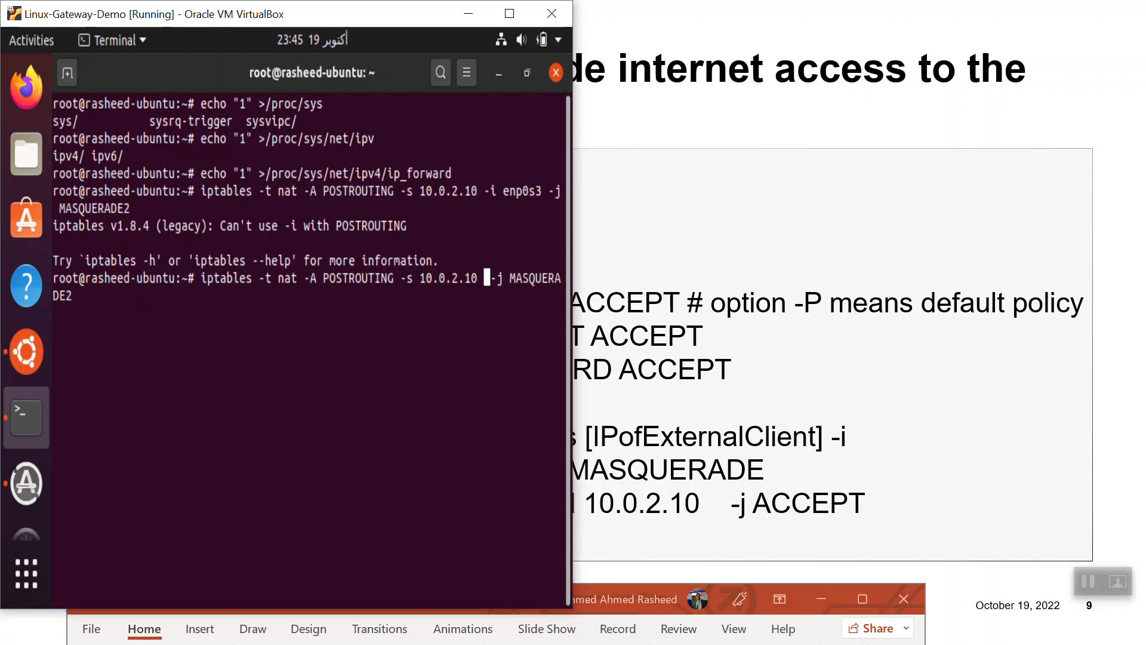
key("Return")
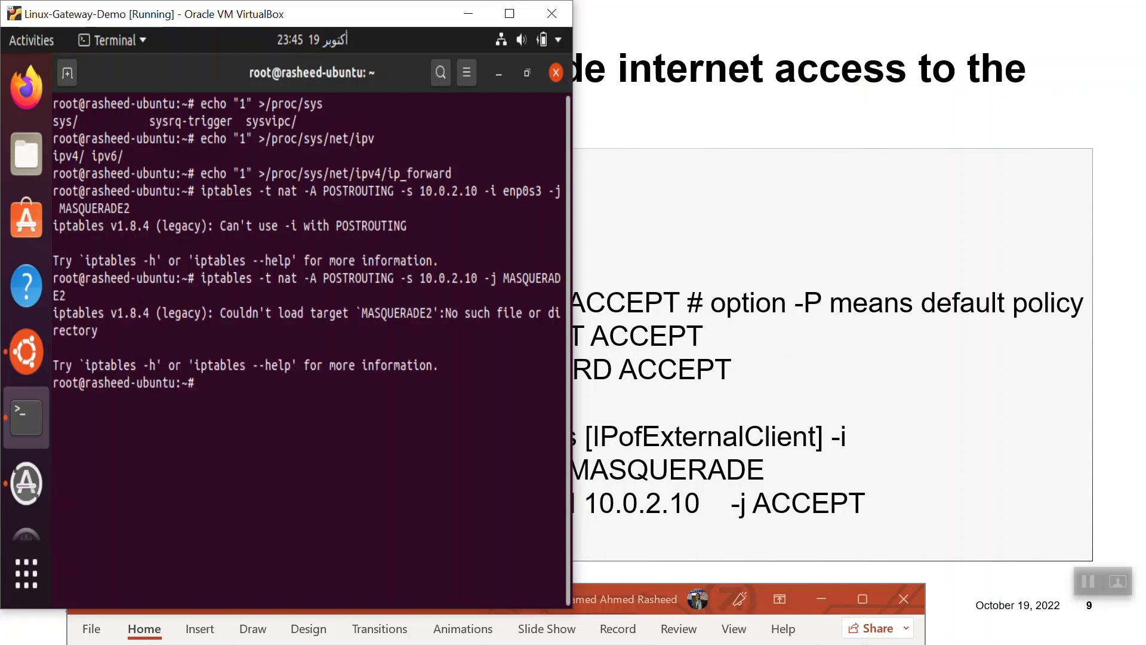
Step: Correct the NAT rule's target to MASQUERADE and run iptables -t nat -A POSTROUTING -s 10.0.2.10 -j MASQUERADE
key("Up")
key("BackSpace")
key("Return")
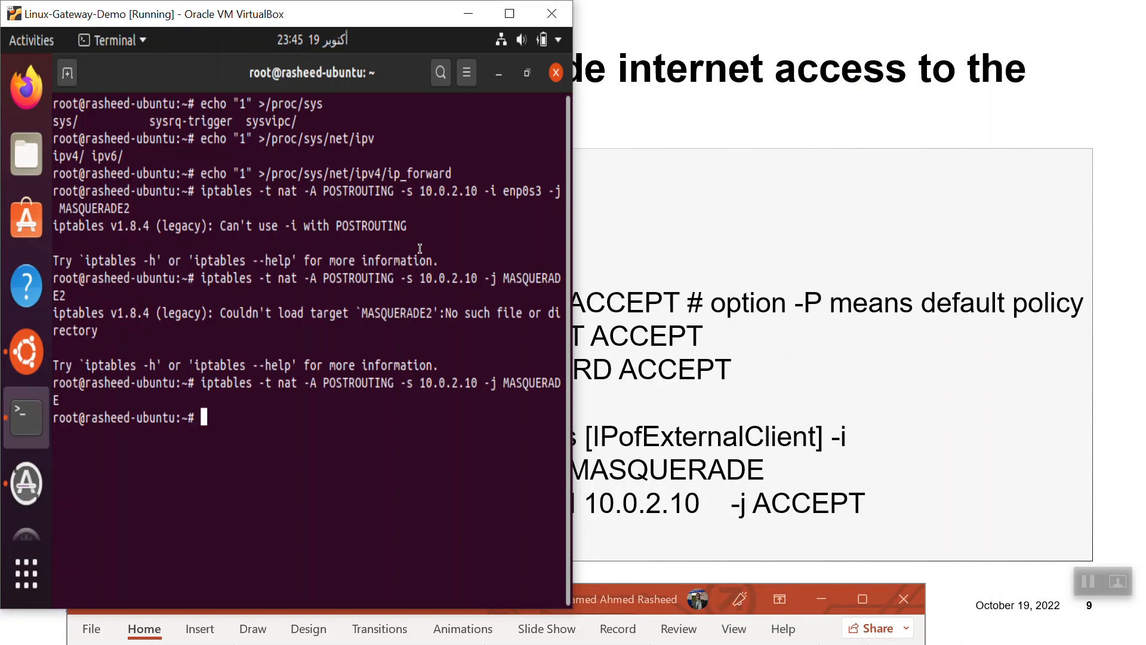
key("alt+Tab")
key("alt+Tab")
key("alt+Tab")
key("alt+Tab")
key("alt+Tab")
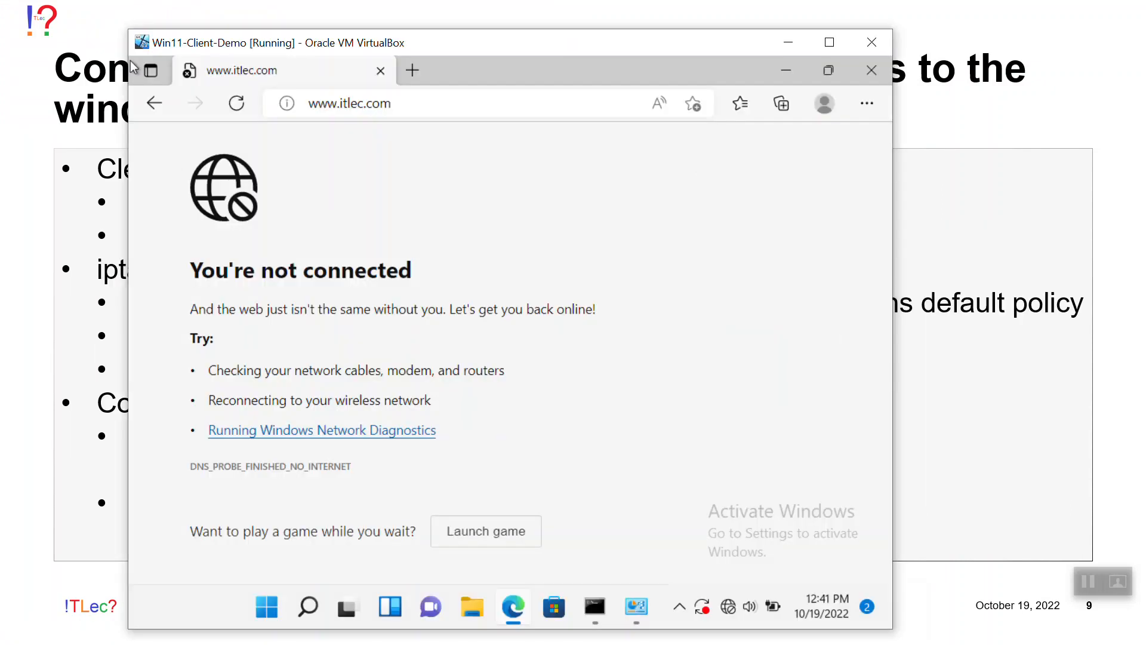
left_click(244, 107)
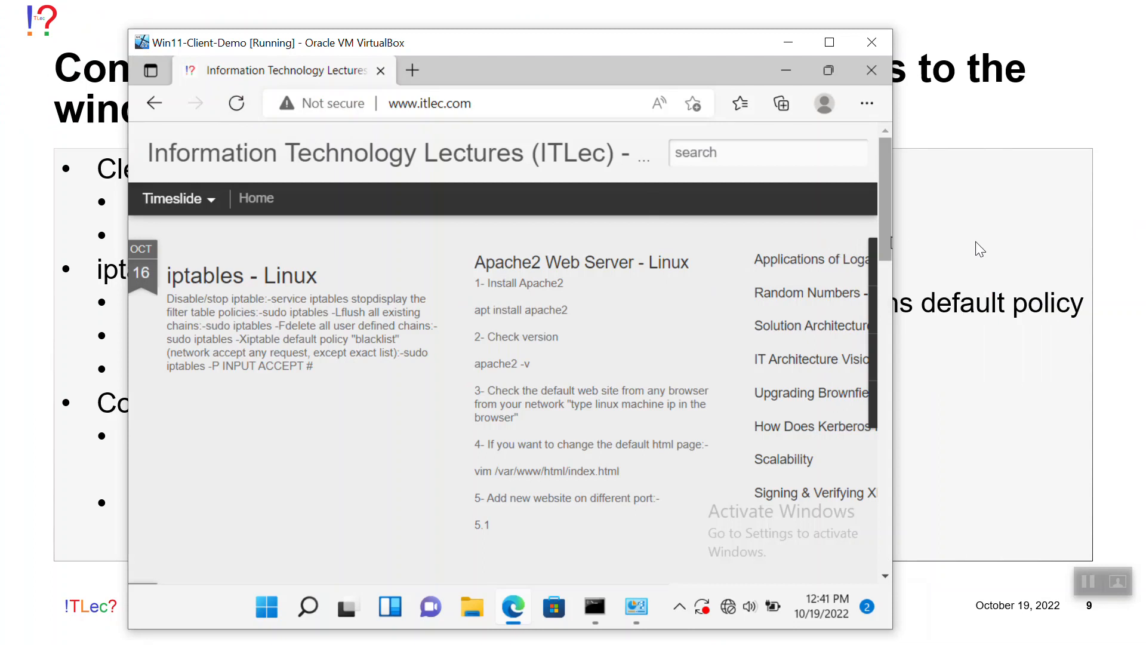
scroll(884, 194, "down", 2)
scroll(884, 194, "up", 2)
left_click(1002, 226)
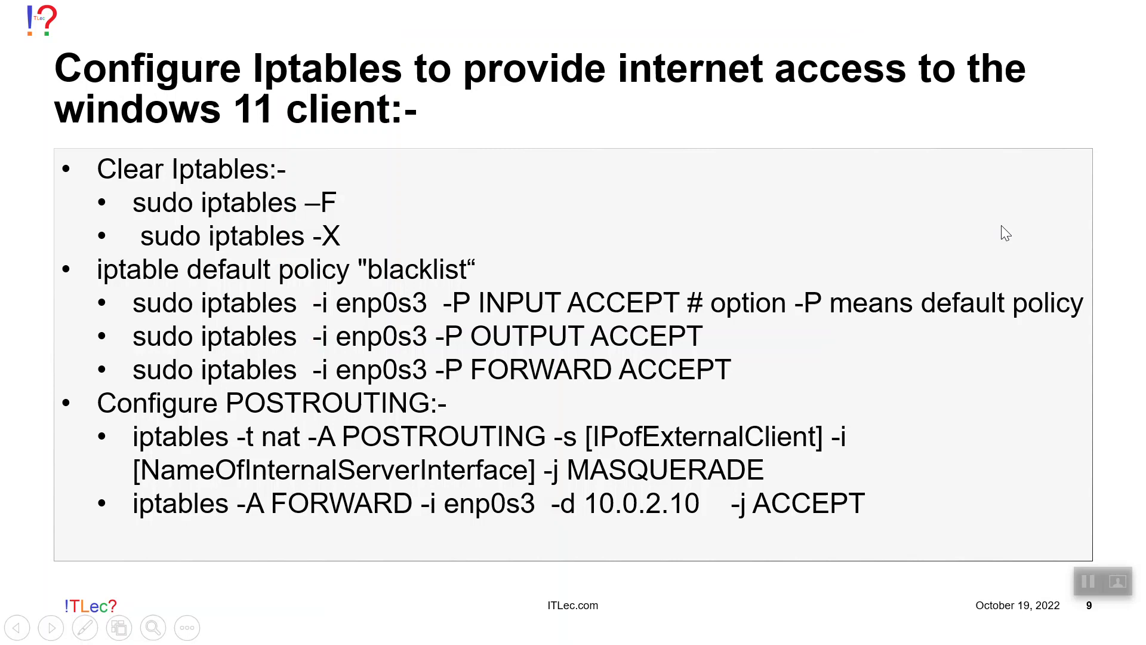